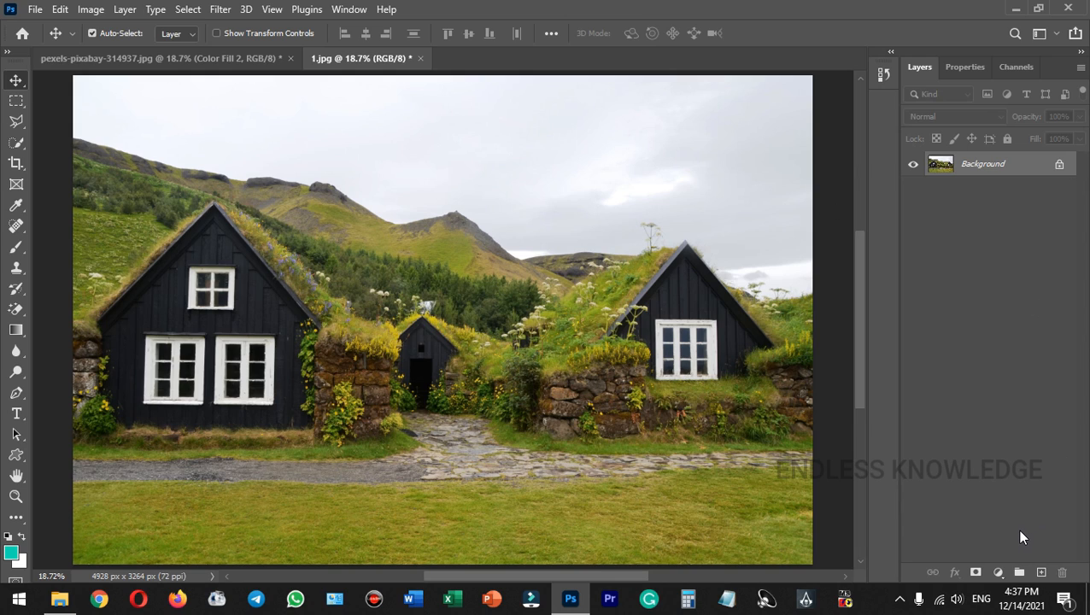
Add a Hue/Saturation adjustment layer above the background photo and set its saturation to -50.
{"action": "left_click", "coordinate": [997, 574]}
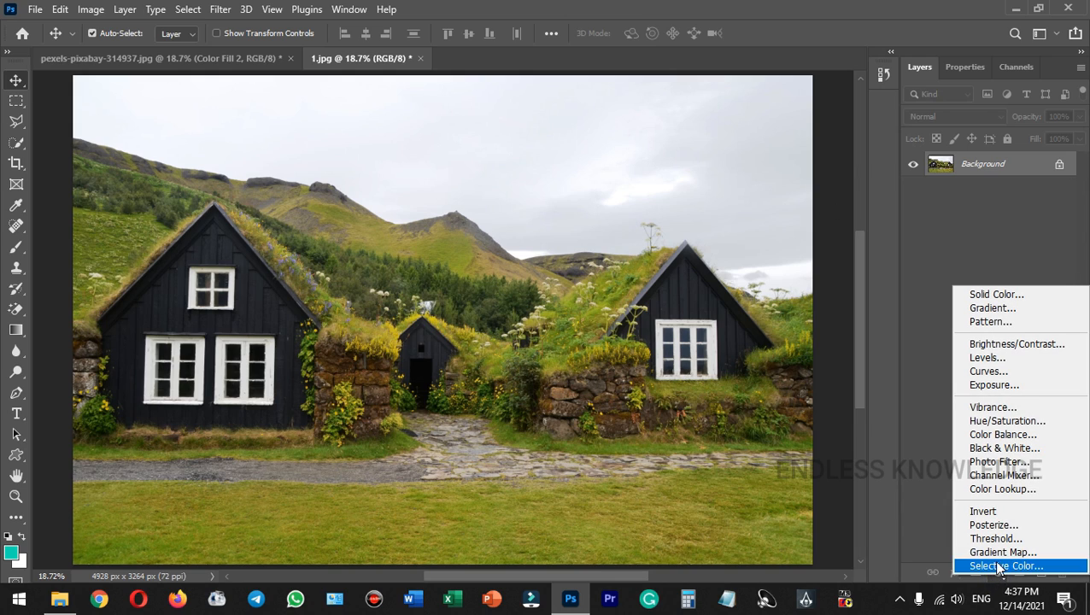
{"action": "left_click", "coordinate": [1038, 422]}
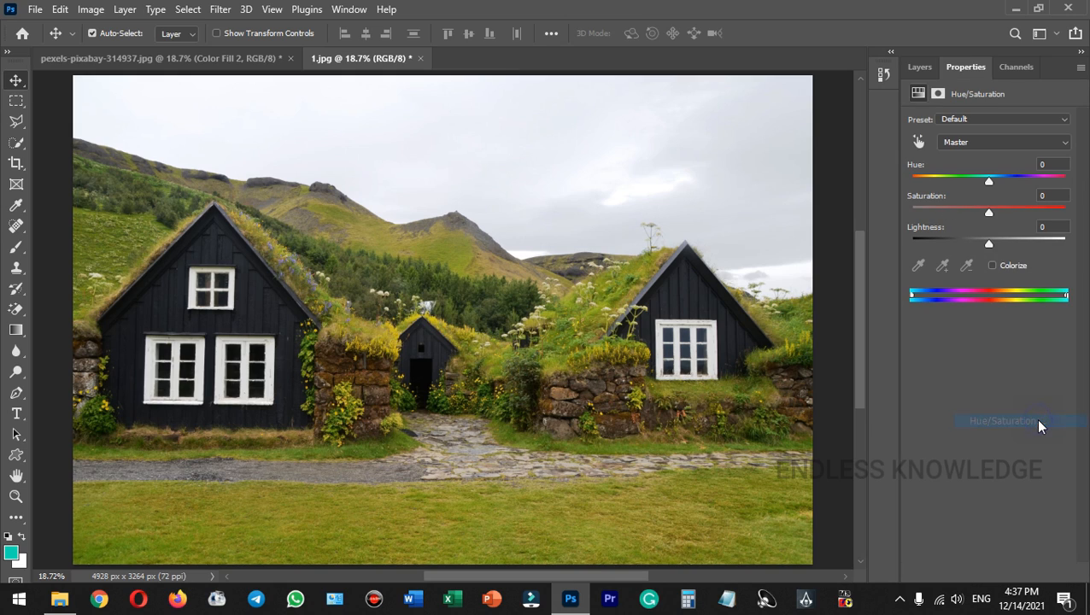
{"action": "double_click", "coordinate": [1047, 198]}
{"action": "type", "text": "-"}
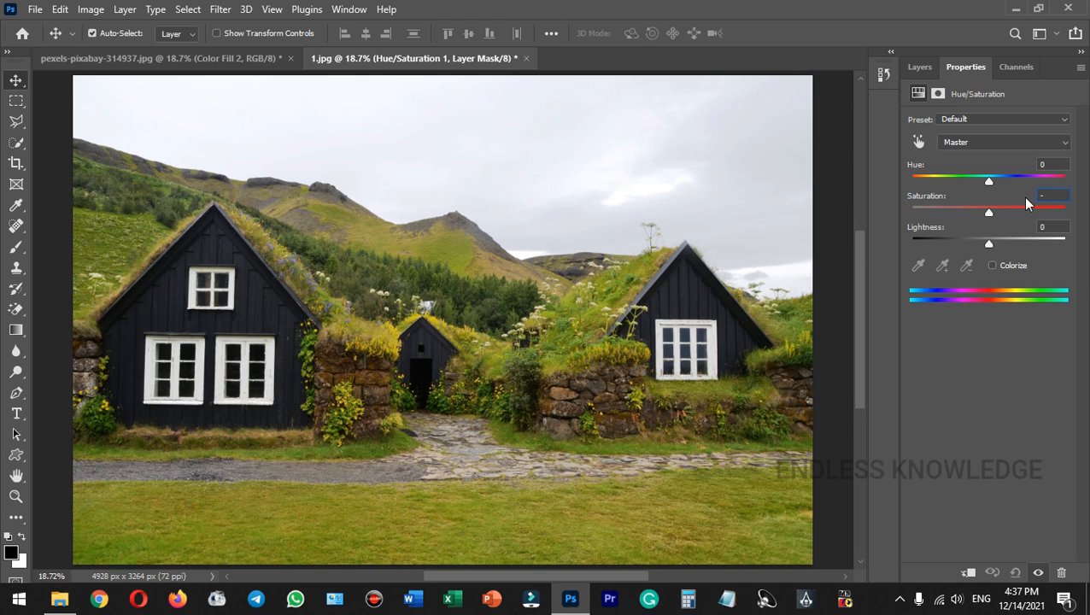
{"action": "type", "text": "50"}
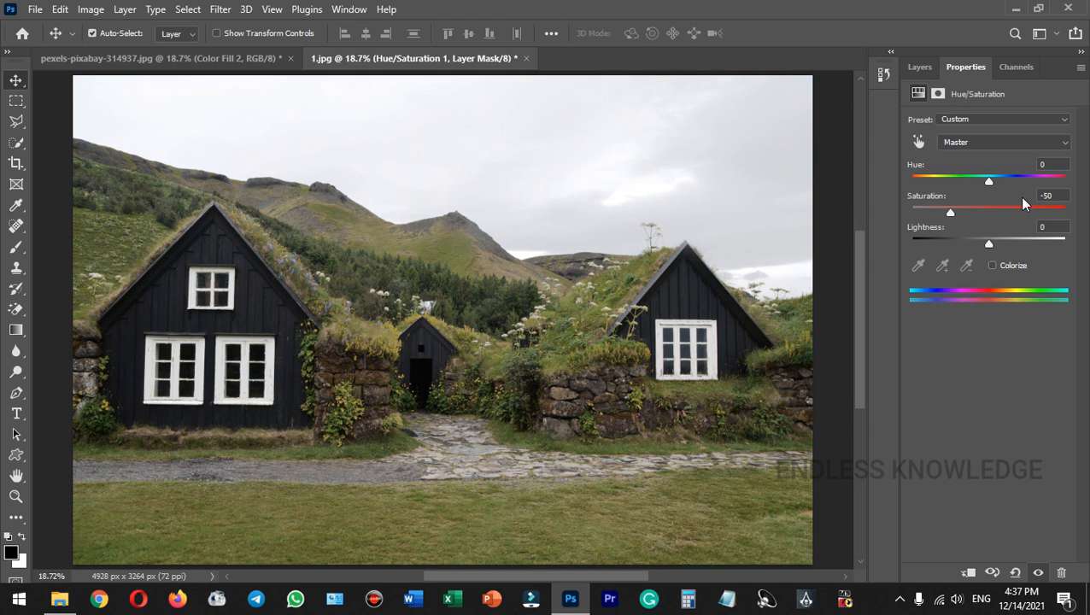
{"action": "left_click", "coordinate": [917, 70]}
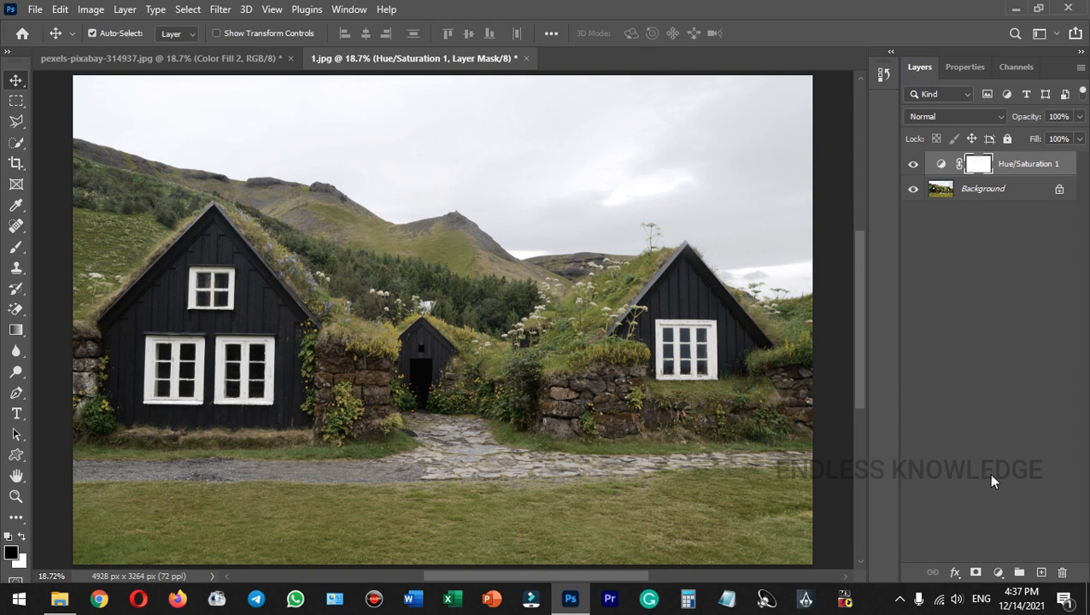
Add a Color Lookup adjustment layer, trying the Moonlight.3DL look before settling on the NightFromDay.CUBE 3D LUT.
{"action": "left_click", "coordinate": [998, 572]}
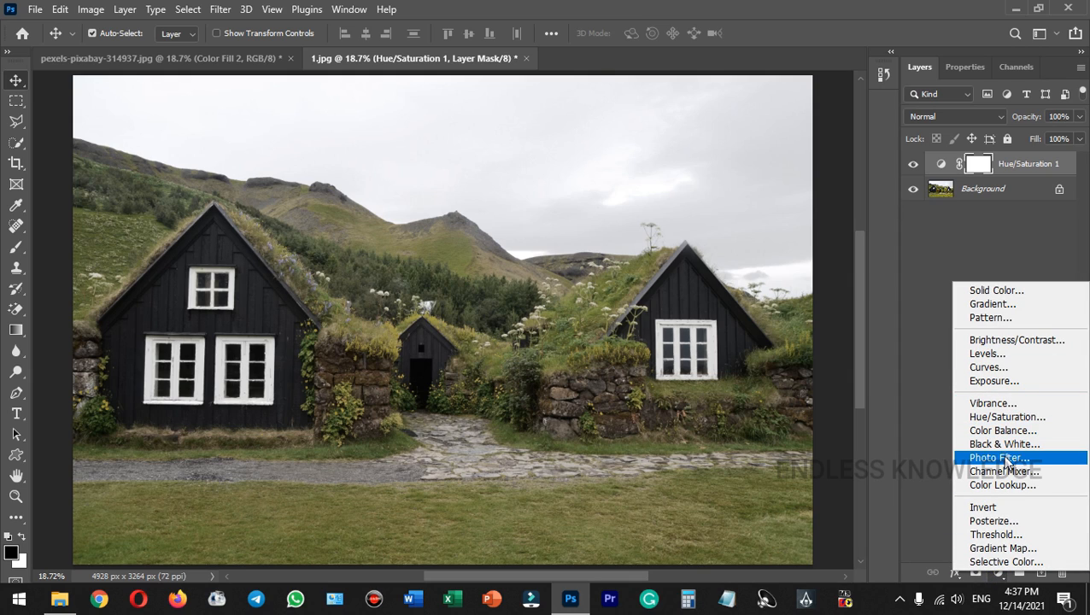
{"action": "left_click", "coordinate": [1006, 484]}
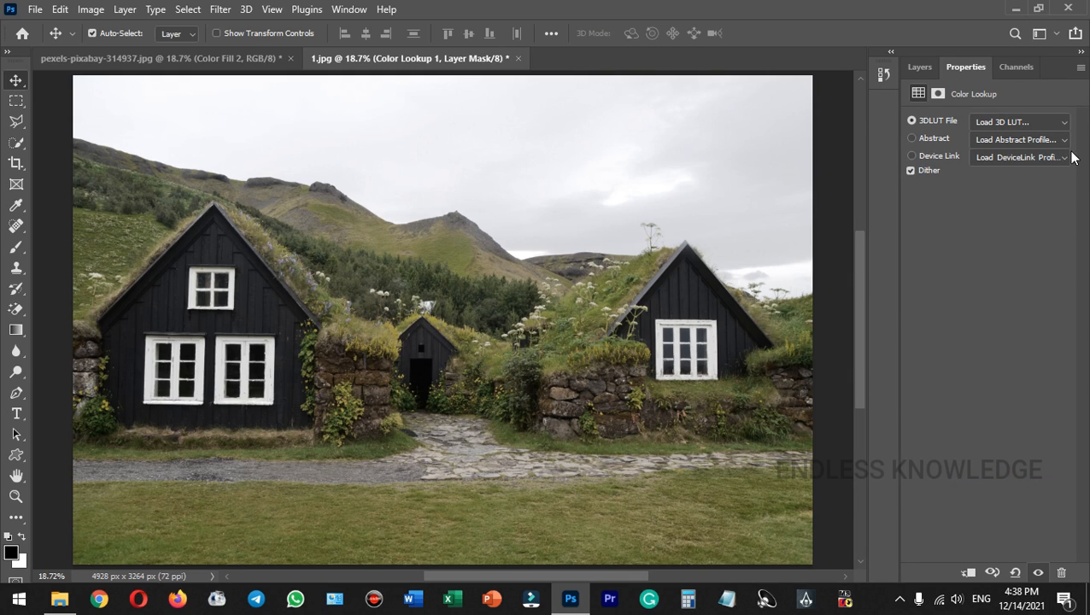
{"action": "left_click", "coordinate": [1034, 122]}
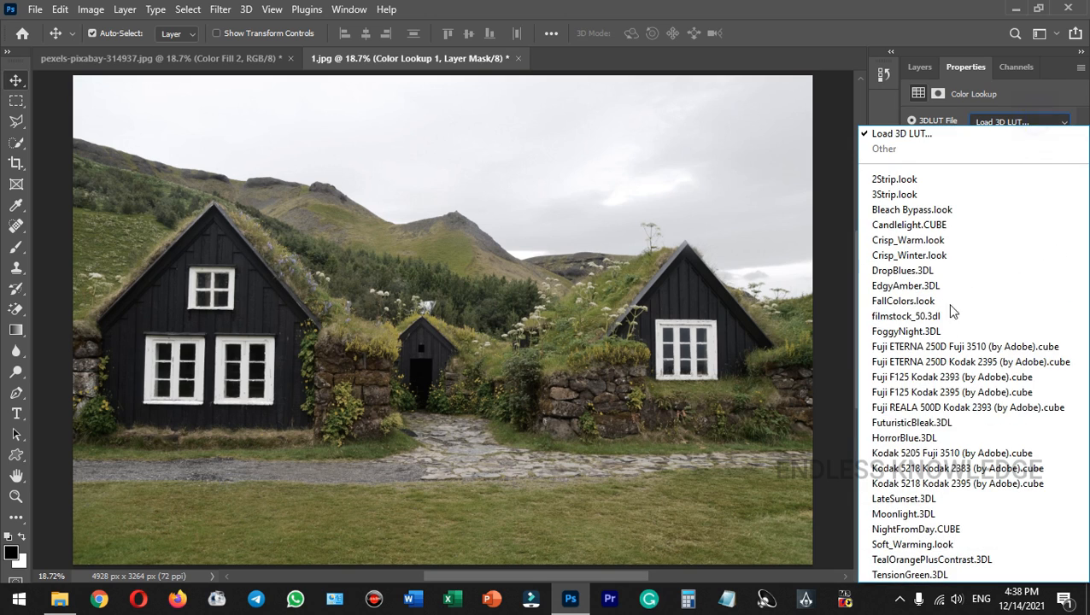
{"action": "left_click", "coordinate": [925, 515]}
{"action": "left_click", "coordinate": [1025, 122]}
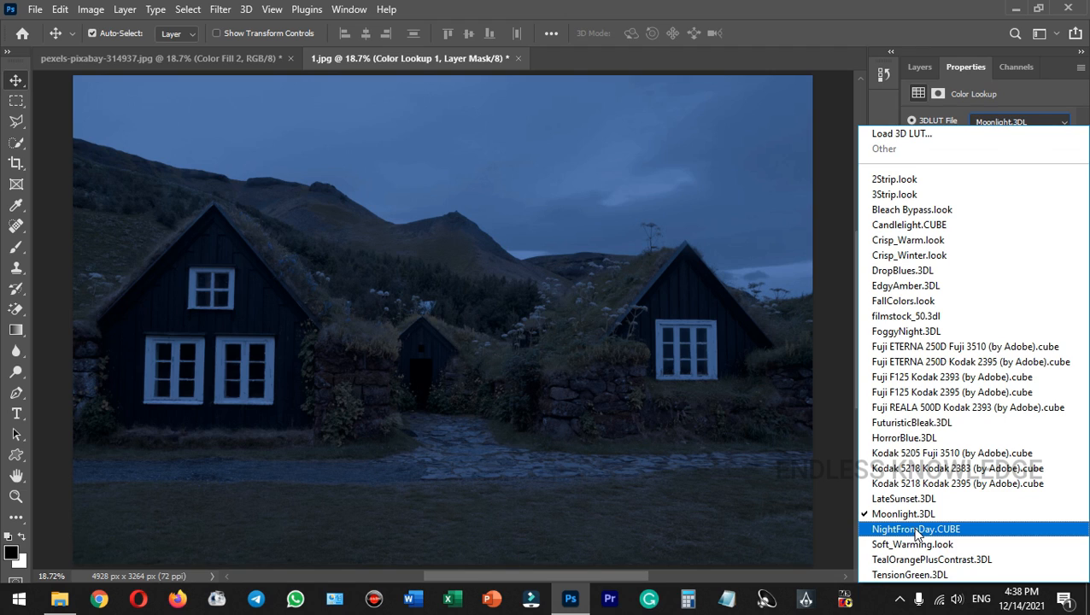
{"action": "left_click", "coordinate": [916, 529]}
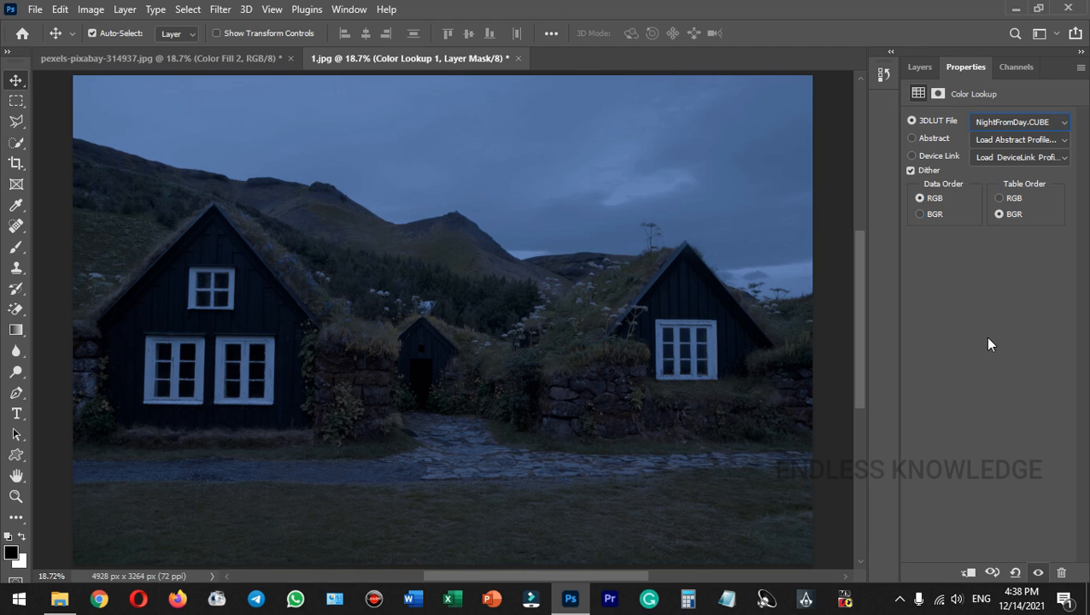
{"action": "left_click", "coordinate": [914, 71]}
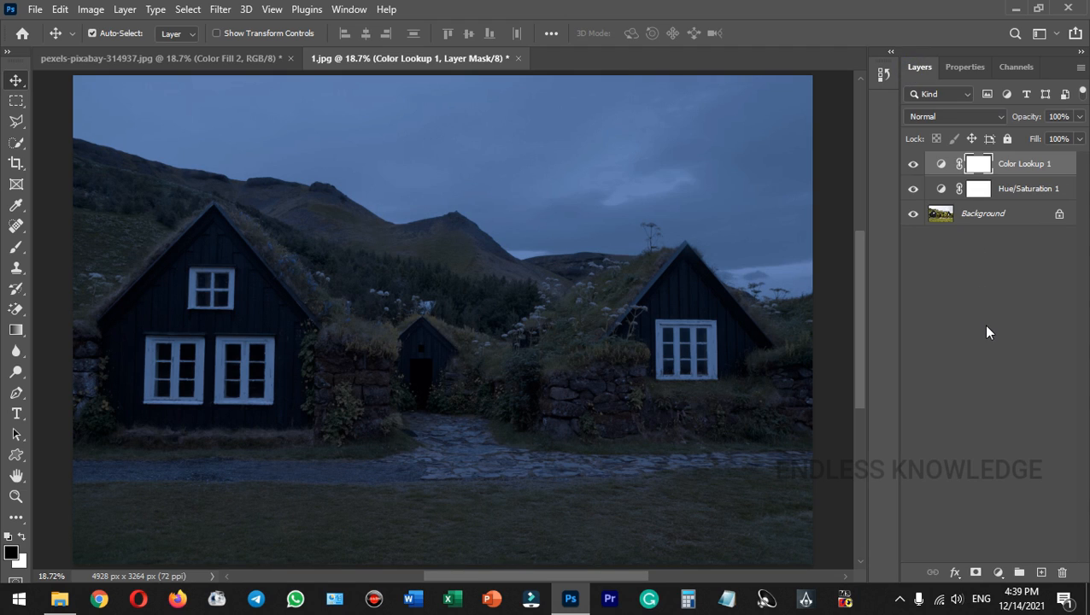
Add a Levels adjustment layer and darken the midtones to 0.78.
{"action": "left_click", "coordinate": [997, 567]}
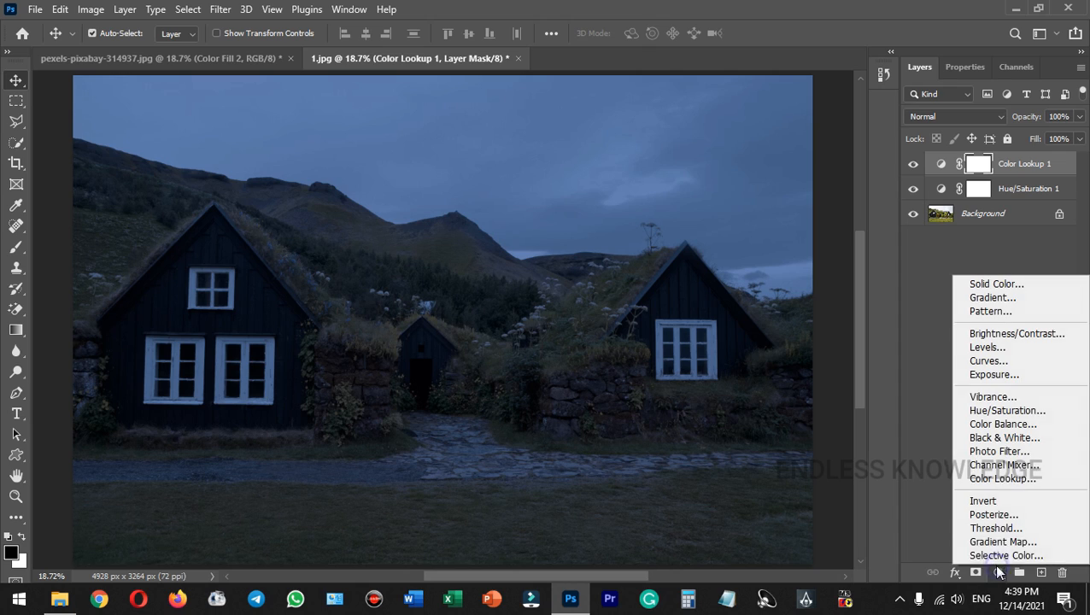
{"action": "left_click", "coordinate": [999, 346]}
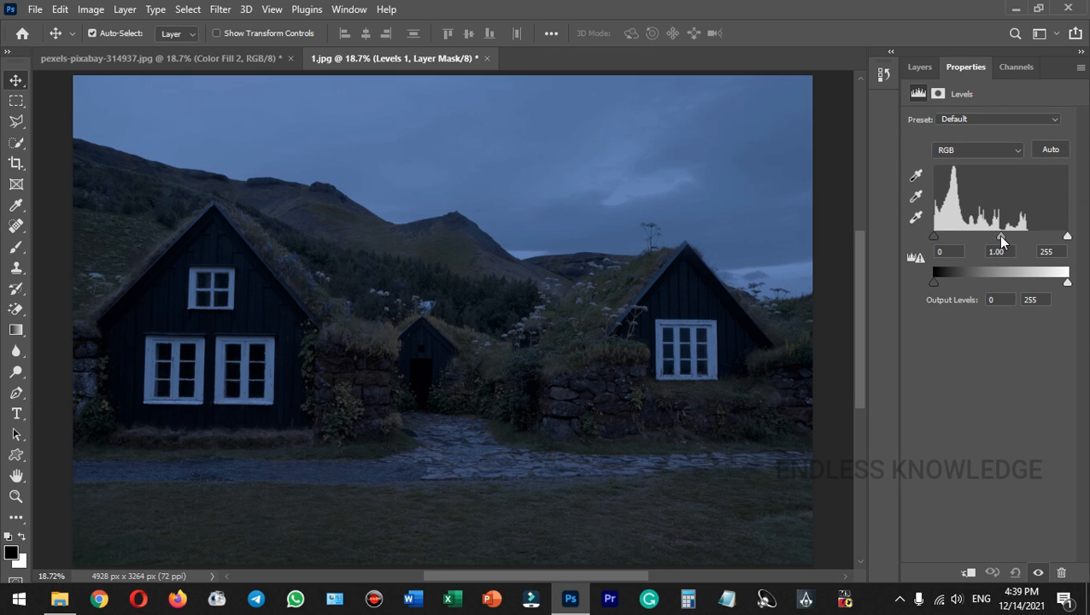
{"action": "left_click_drag", "start_coordinate": [1003, 242], "coordinate": [1009, 242]}
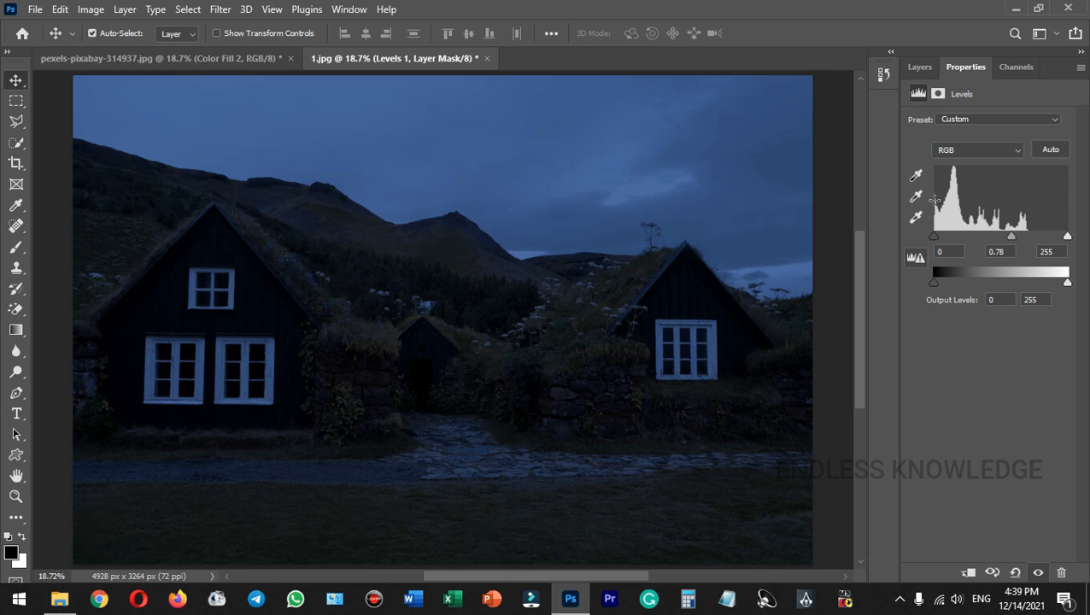
{"action": "left_click", "coordinate": [920, 68]}
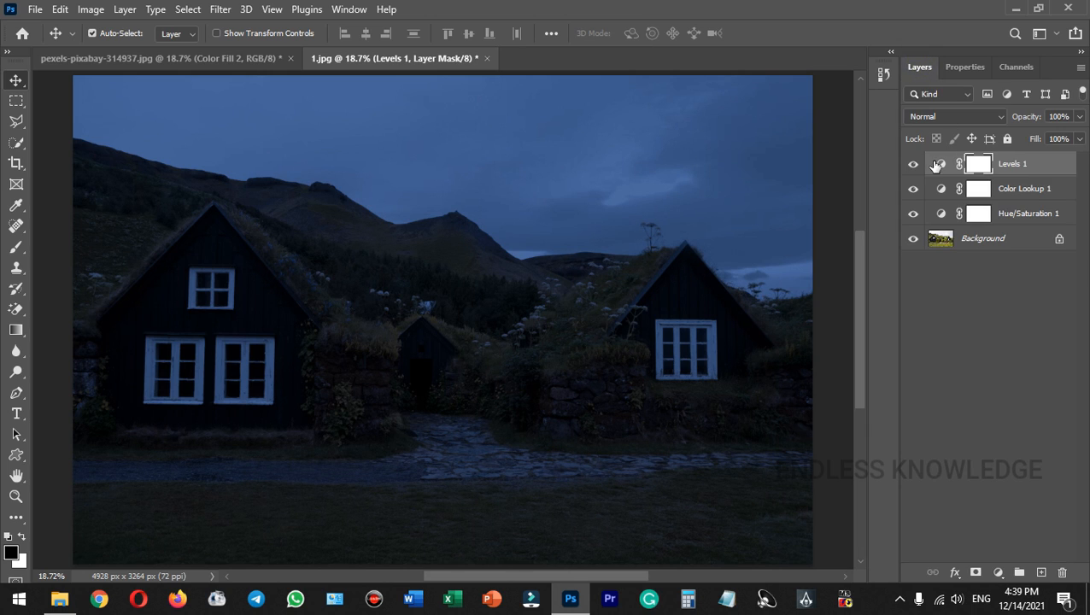
Hide the Levels, Color Lookup and Hue/Saturation layers and make the Background layer active.
{"action": "mouse_move", "coordinate": [913, 164]}
{"action": "left_mouse_down"}
{"action": "mouse_move", "coordinate": [912, 220]}
{"action": "mouse_move", "coordinate": [912, 163]}
{"action": "left_mouse_up"}
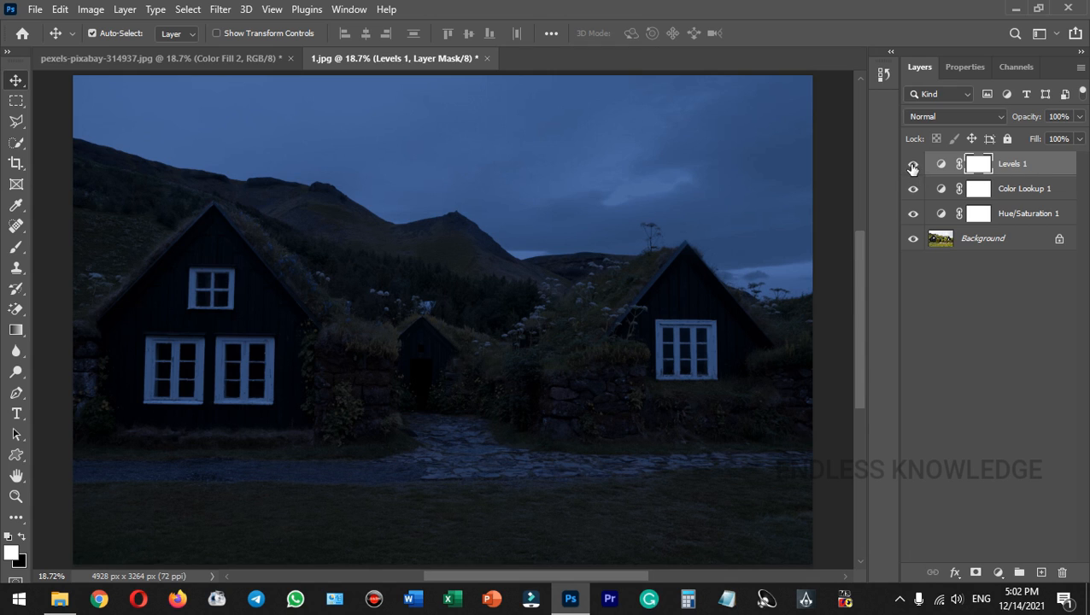
{"action": "left_click_drag", "start_coordinate": [913, 168], "coordinate": [913, 218]}
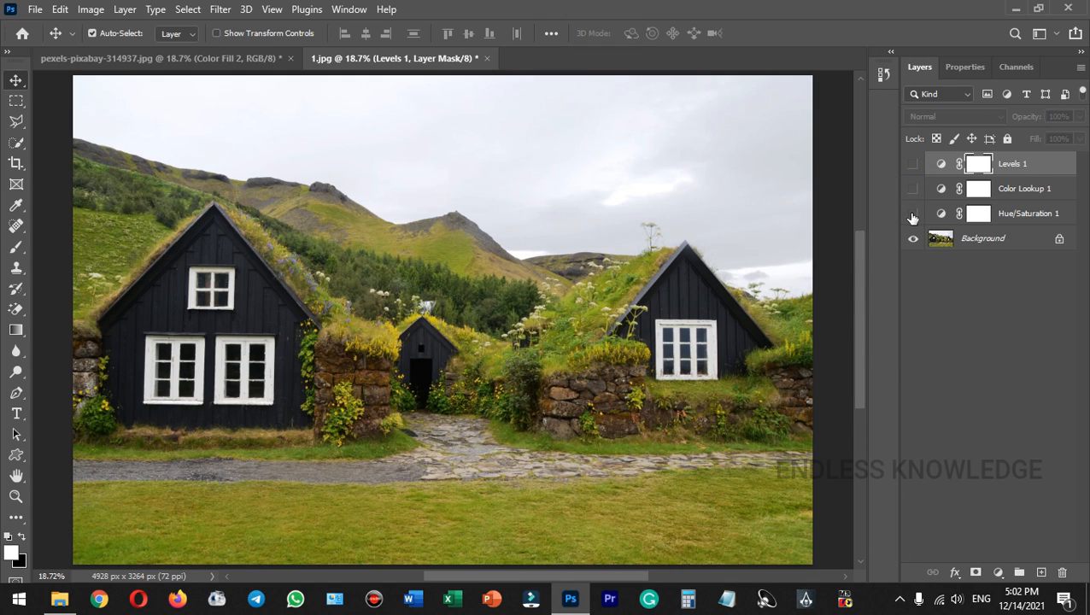
{"action": "left_click", "coordinate": [991, 241]}
Select the six glass panes of the black house's lower-left window with the Polygonal Lasso in add-to-selection mode.
{"action": "key", "text": "ctrl+plus"}
{"action": "key", "text": "ctrl+plus"}
{"action": "key", "text": "ctrl+plus"}
{"action": "key", "text": "ctrl+plus"}
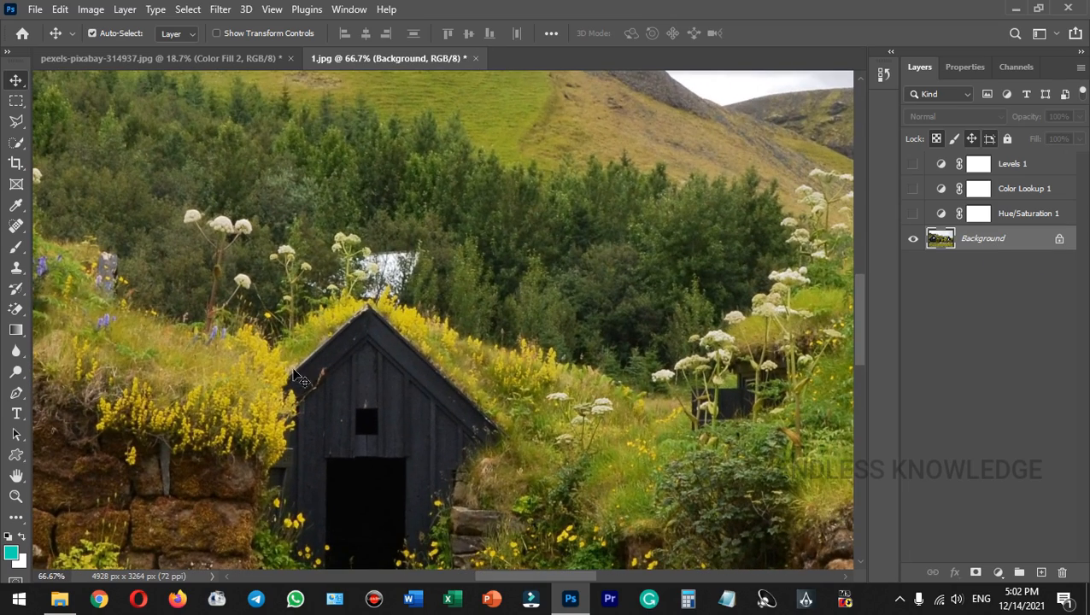
{"action": "left_click_drag", "start_coordinate": [239, 377], "coordinate": [742, 280]}
{"action": "left_click_drag", "start_coordinate": [234, 406], "coordinate": [526, 348]}
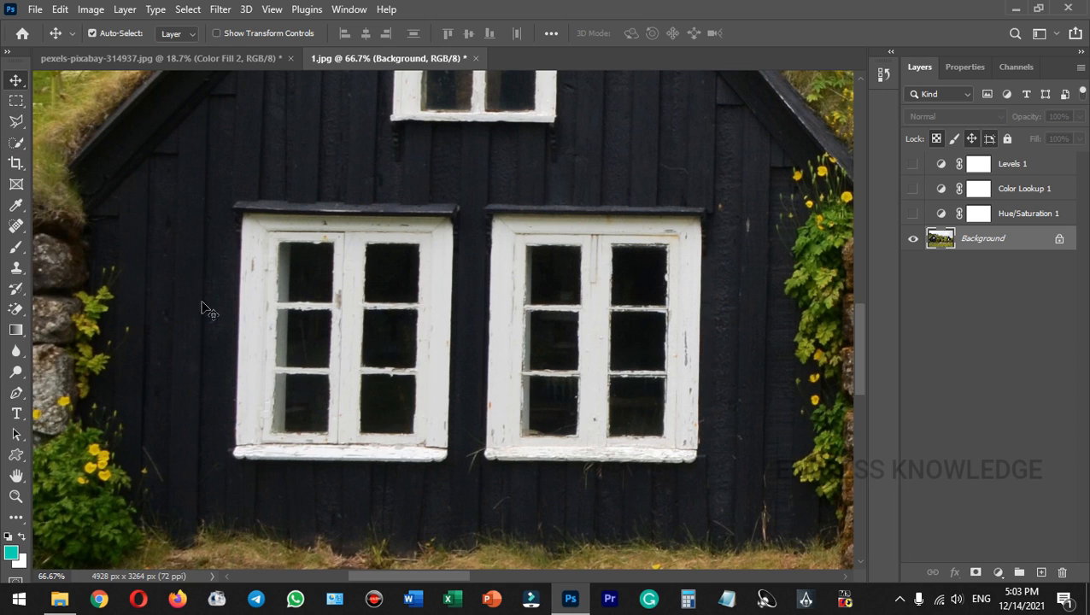
{"action": "left_click", "coordinate": [18, 122]}
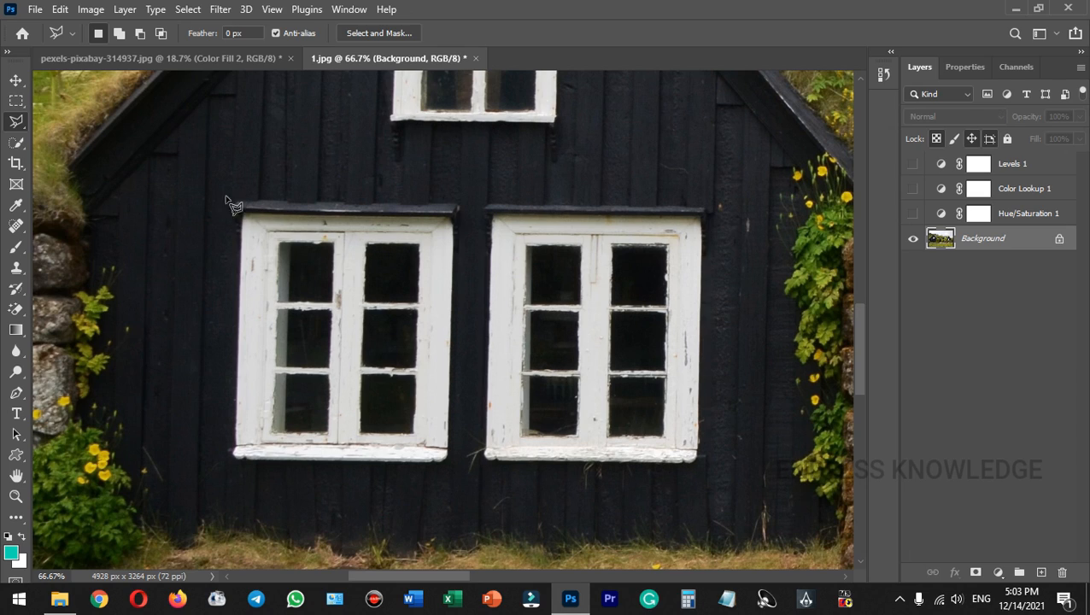
{"action": "left_click", "coordinate": [122, 33]}
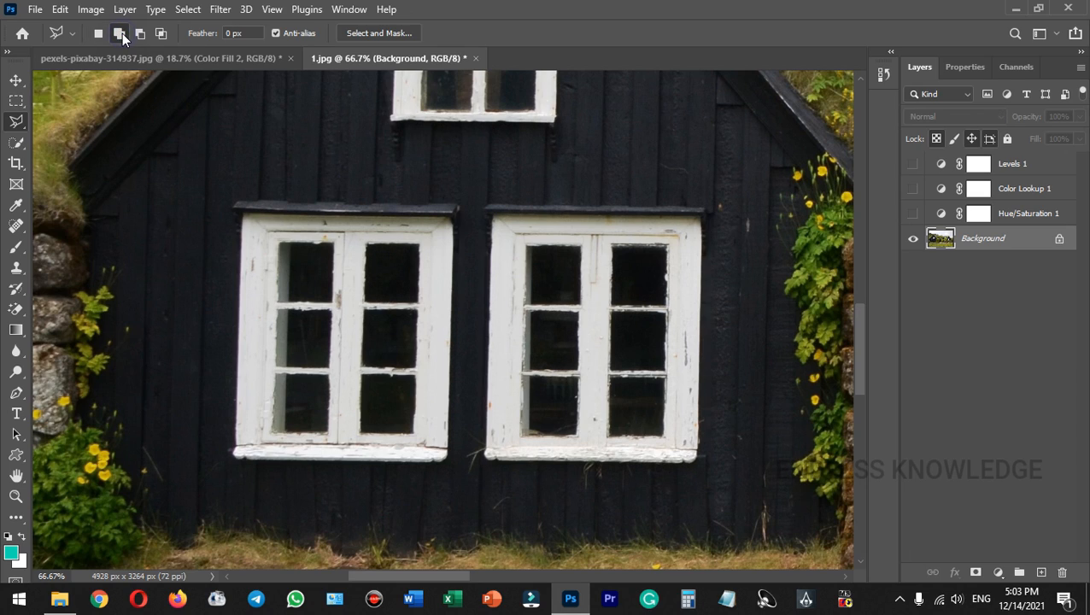
{"action": "left_click", "coordinate": [280, 245]}
{"action": "left_click", "coordinate": [331, 303]}
{"action": "left_click", "coordinate": [278, 245]}
{"action": "left_click", "coordinate": [367, 245]}
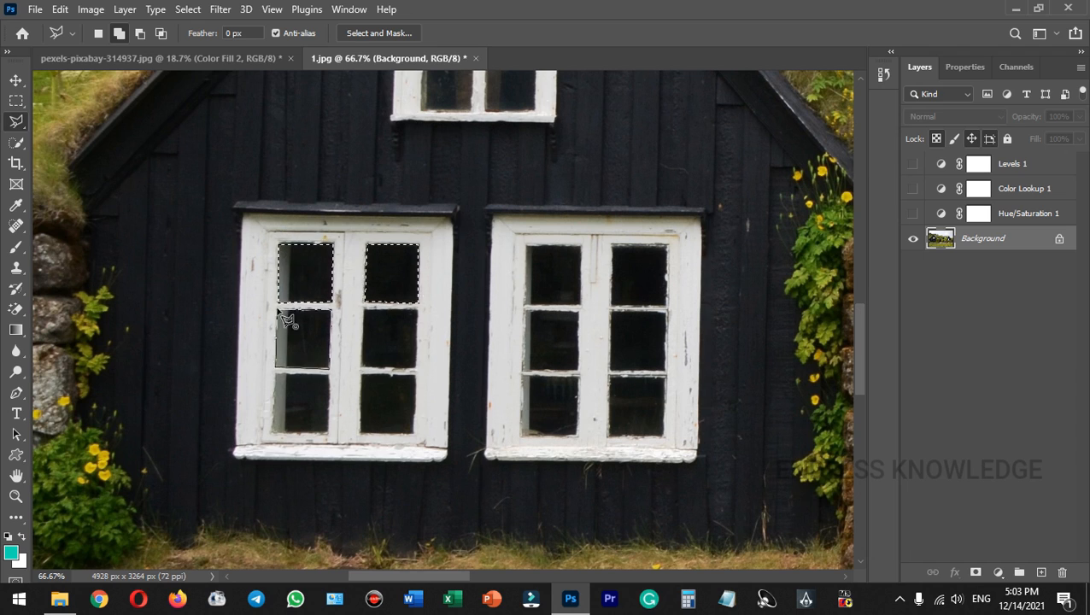
{"action": "left_click", "coordinate": [277, 311]}
{"action": "left_click", "coordinate": [275, 375]}
{"action": "left_click", "coordinate": [362, 376]}
{"action": "left_click", "coordinate": [365, 311]}
Add the six glass panes of the neighbouring lower-right window to the selection.
{"action": "left_click", "coordinate": [527, 246]}
{"action": "left_click", "coordinate": [613, 312]}
{"action": "left_click", "coordinate": [610, 377]}
{"action": "left_click", "coordinate": [524, 377]}
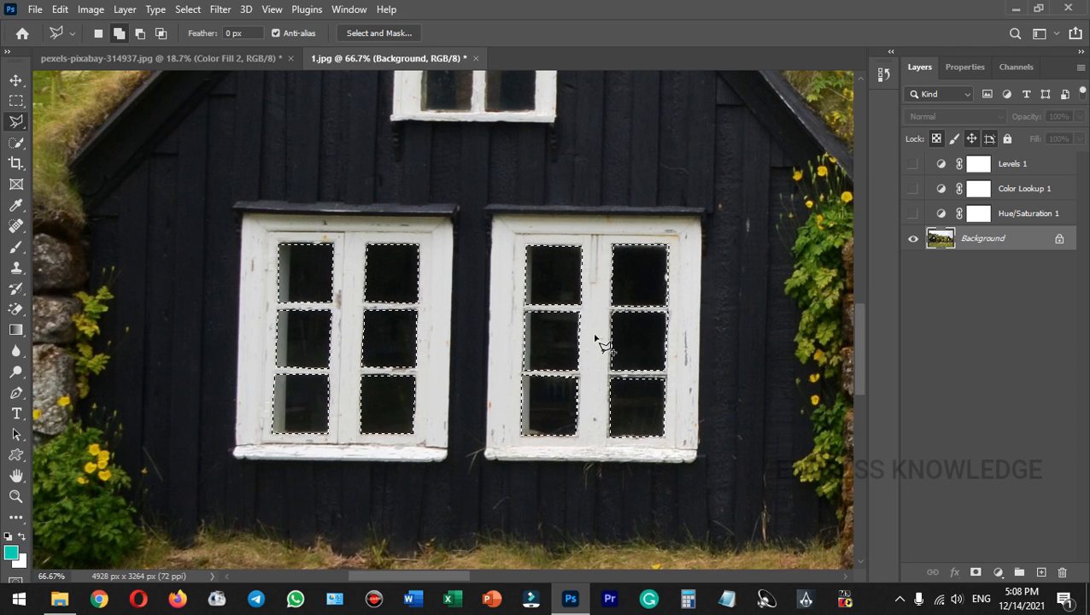
Fill the selected window panes with a Solid Color fill layer in warm orange-yellow, hex ffcd77.
{"action": "left_click", "coordinate": [998, 572]}
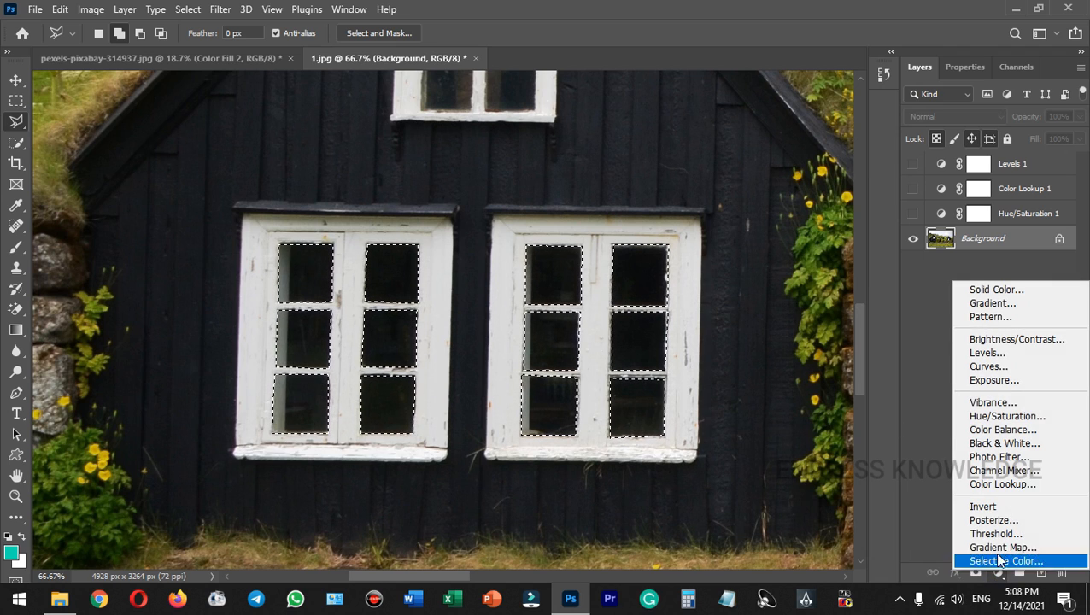
{"action": "left_click", "coordinate": [993, 290]}
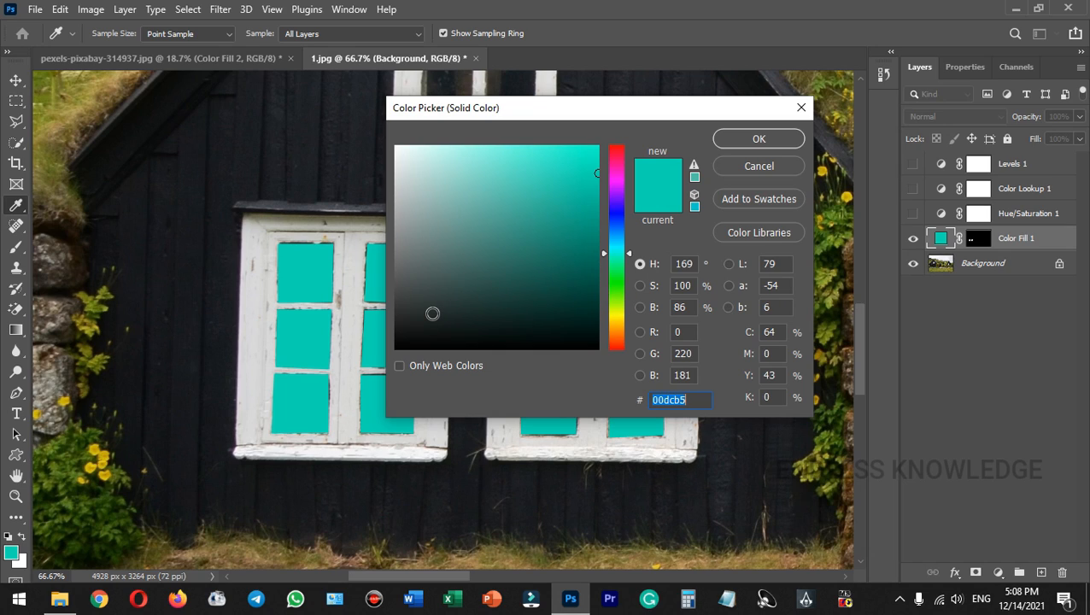
{"action": "left_click", "coordinate": [615, 319]}
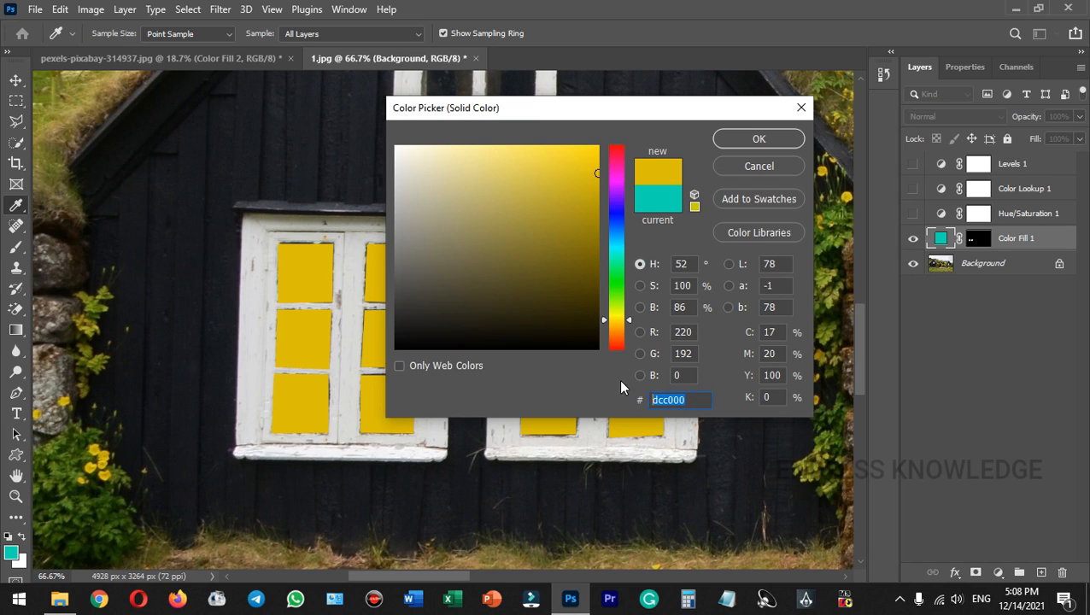
{"action": "type", "text": "ffc"}
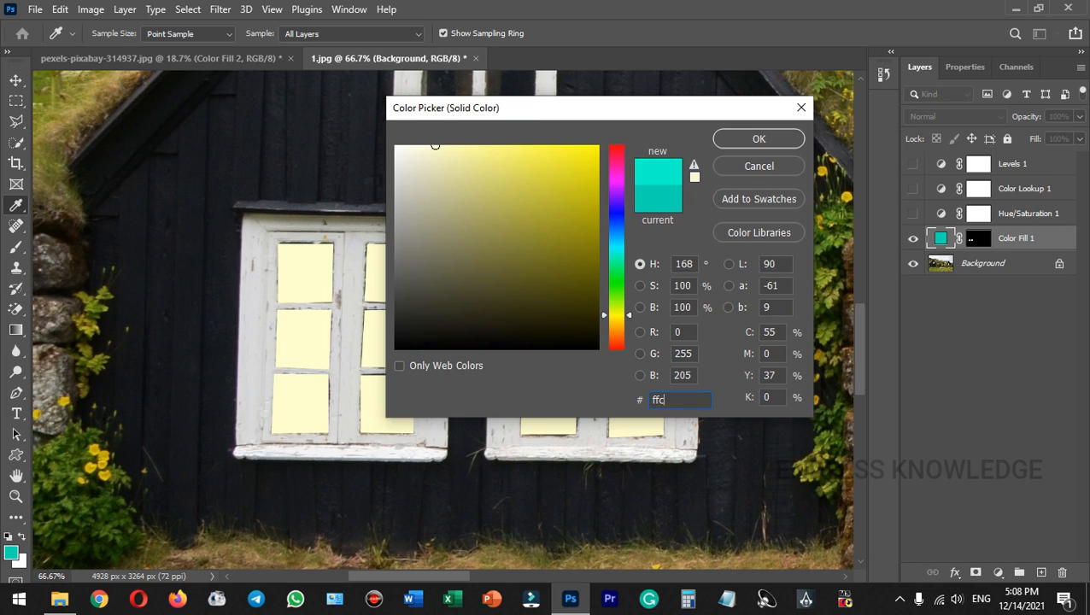
{"action": "type", "text": "d77"}
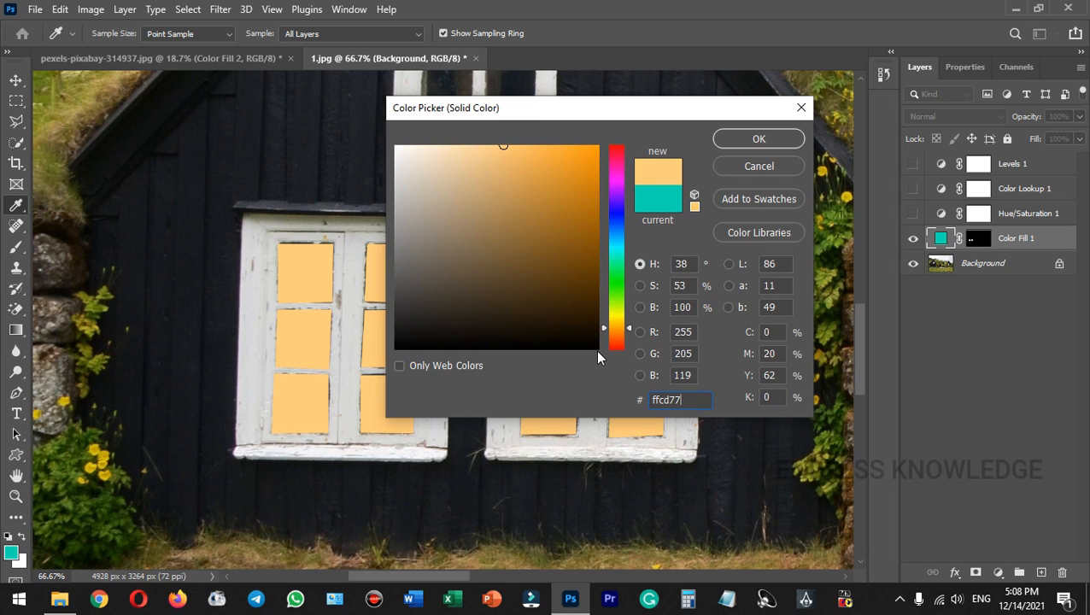
{"action": "left_click", "coordinate": [756, 139]}
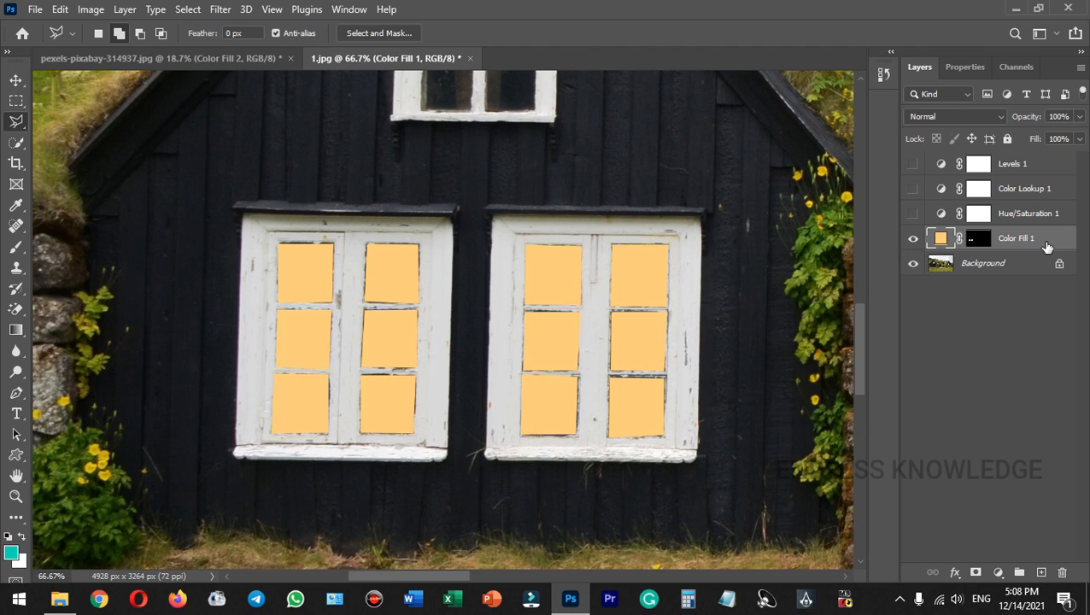
Feather the color fill layer's mask by 3.6 px to soften the edges of the panes.
{"action": "double_click", "coordinate": [979, 241]}
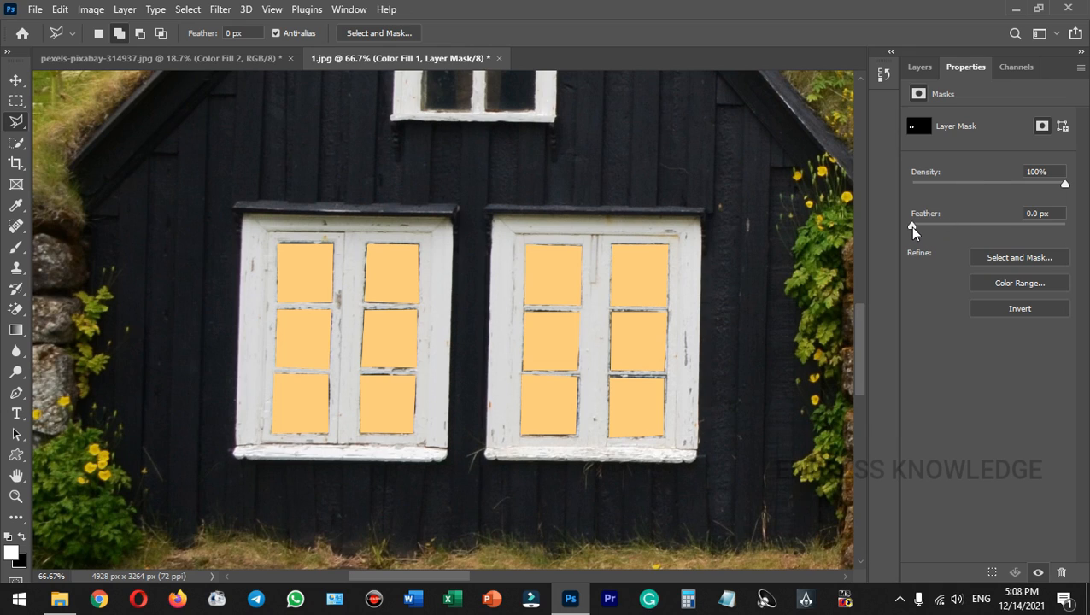
{"action": "left_click_drag", "start_coordinate": [912, 229], "coordinate": [944, 232]}
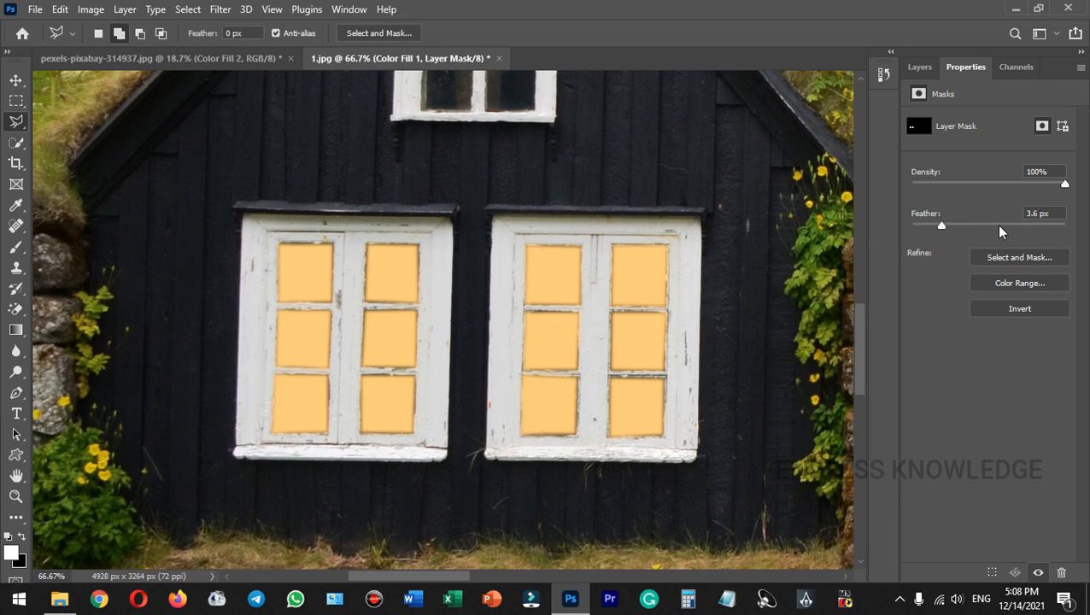
{"action": "left_click", "coordinate": [921, 72]}
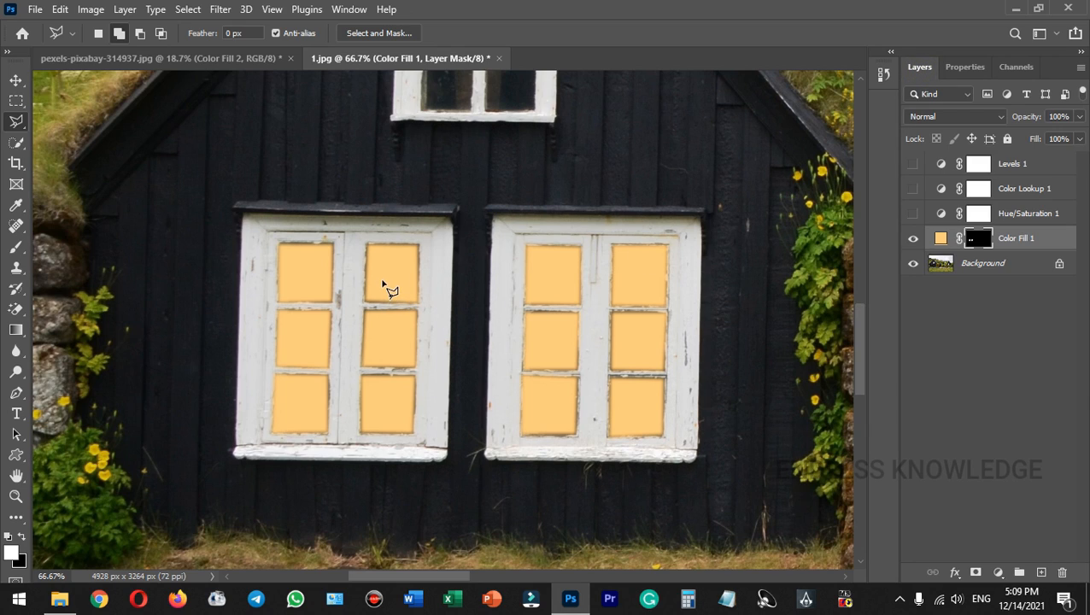
Change the blend mode of the color fill layer to Linear Dodge (Add).
{"action": "left_click", "coordinate": [1058, 242]}
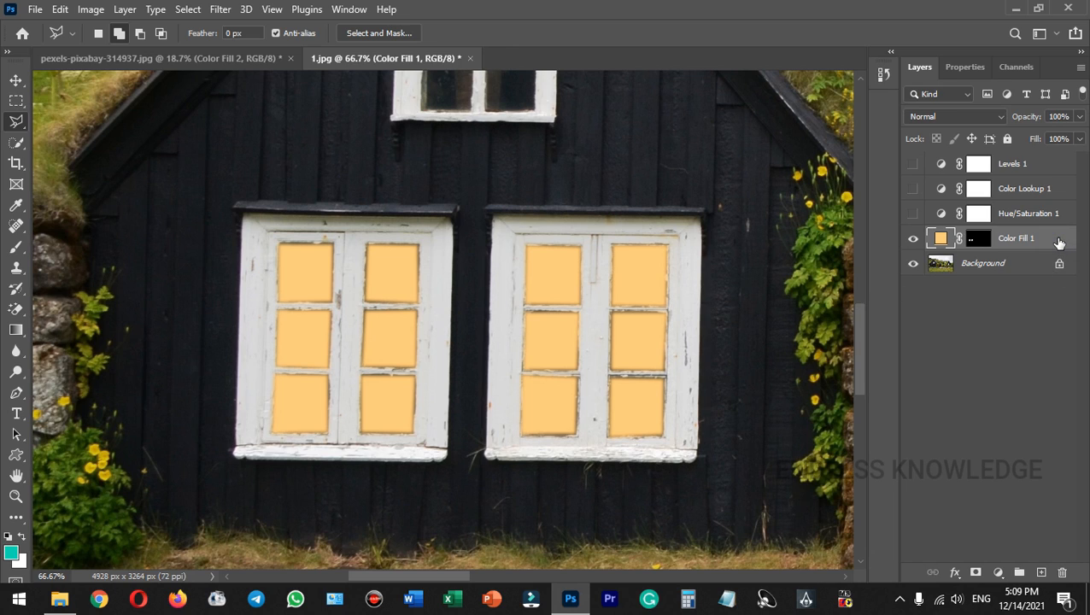
{"action": "left_click", "coordinate": [935, 117]}
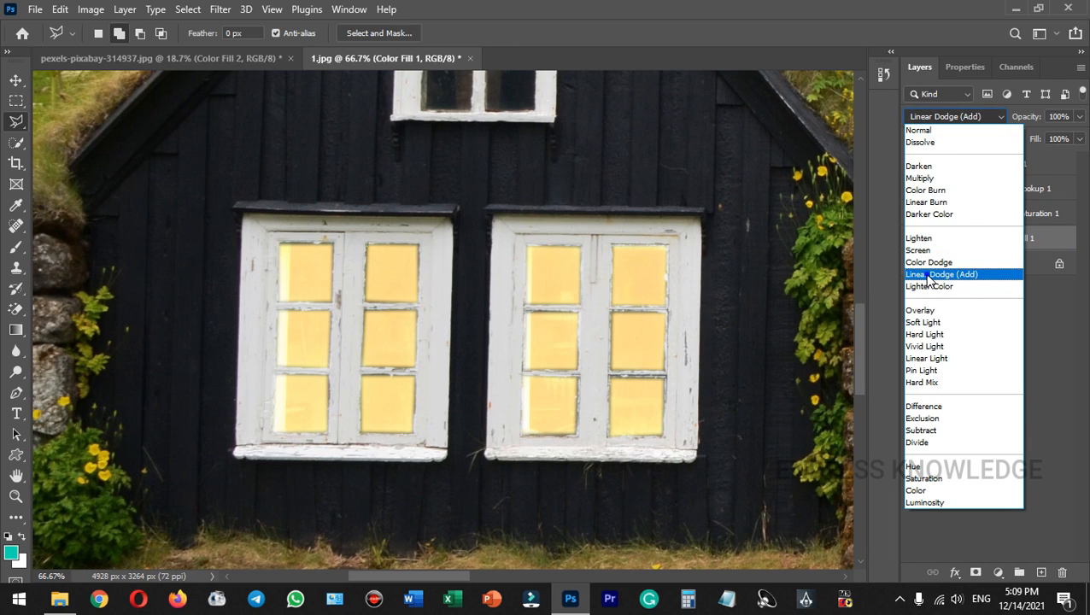
{"action": "left_click", "coordinate": [929, 275]}
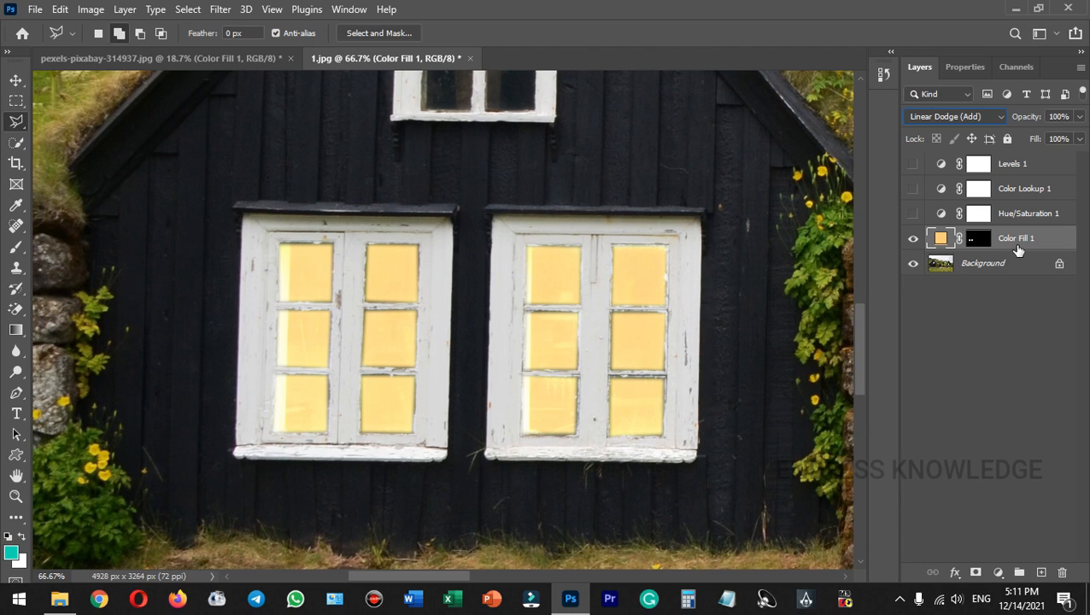
Add an Outer Glow effect to the window color fill layer with glow color hex ffcd77.
{"action": "double_click", "coordinate": [1066, 243]}
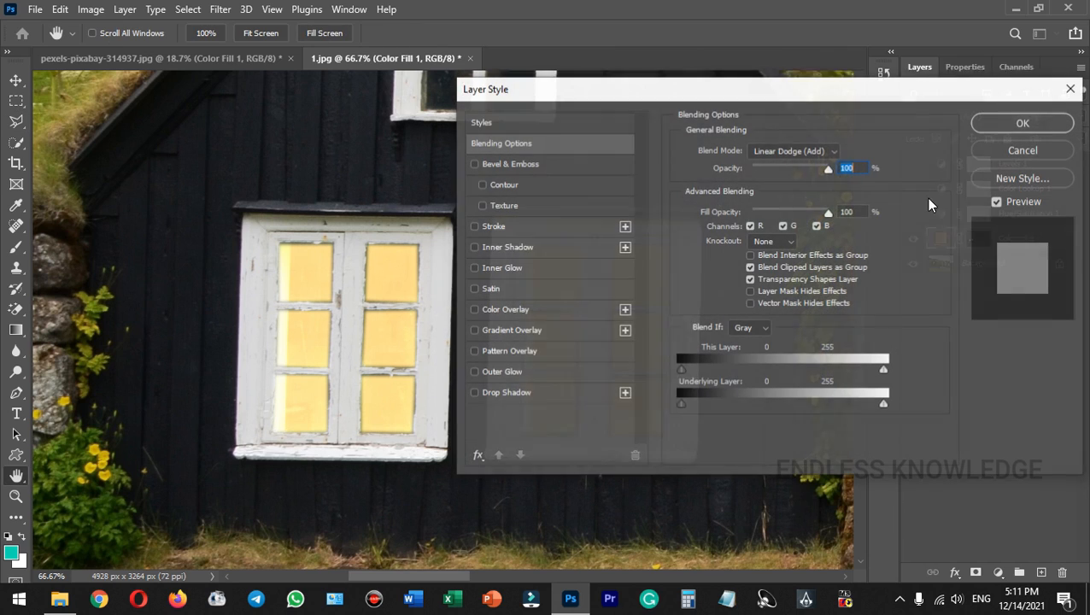
{"action": "left_click_drag", "start_coordinate": [479, 90], "coordinate": [740, 94]}
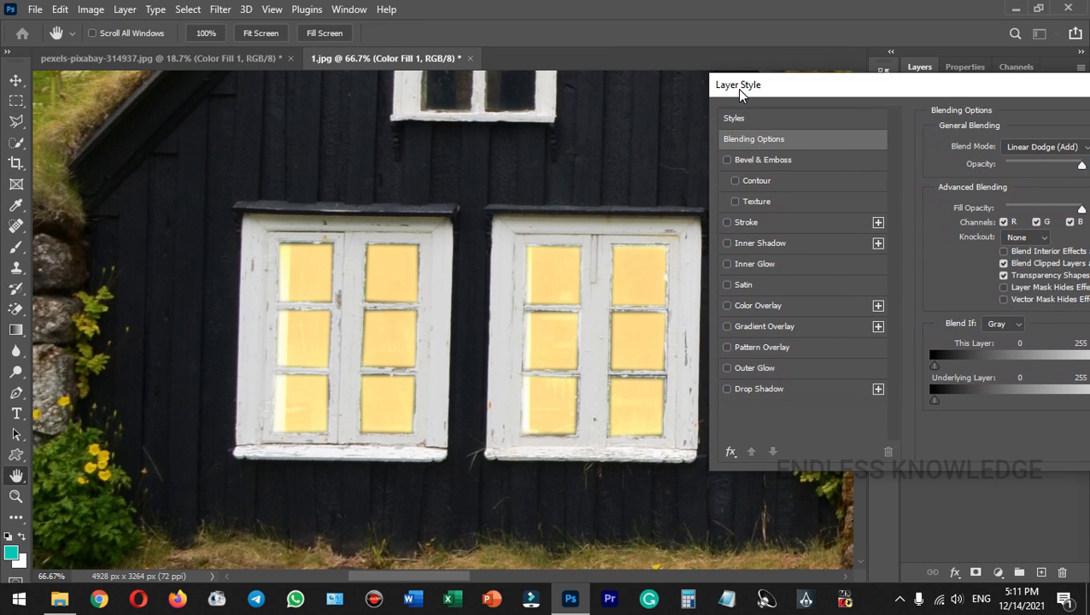
{"action": "left_click", "coordinate": [755, 368]}
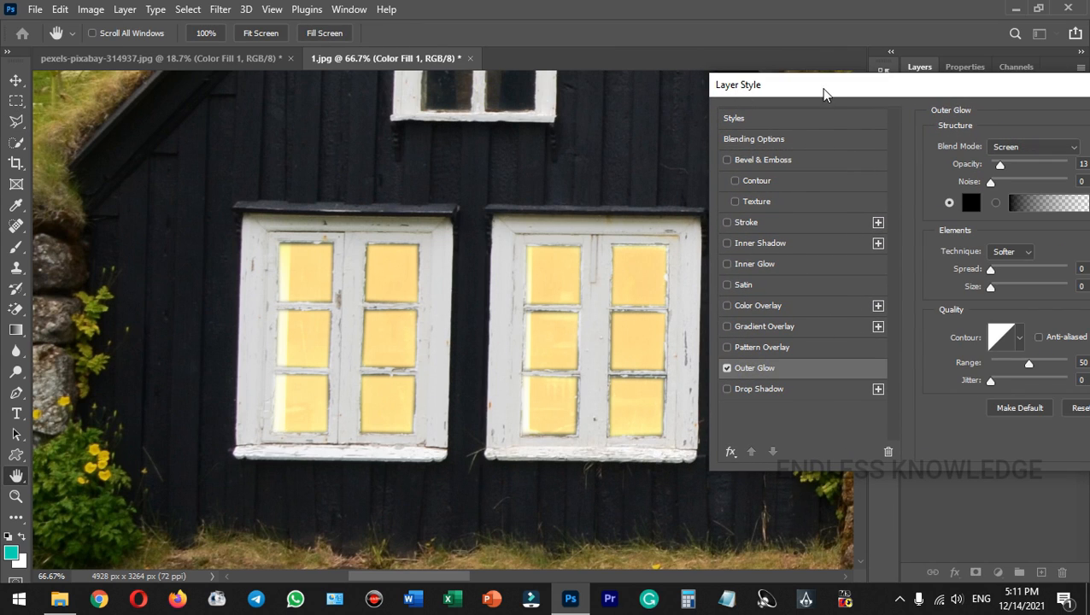
{"action": "left_click_drag", "start_coordinate": [825, 94], "coordinate": [705, 95]}
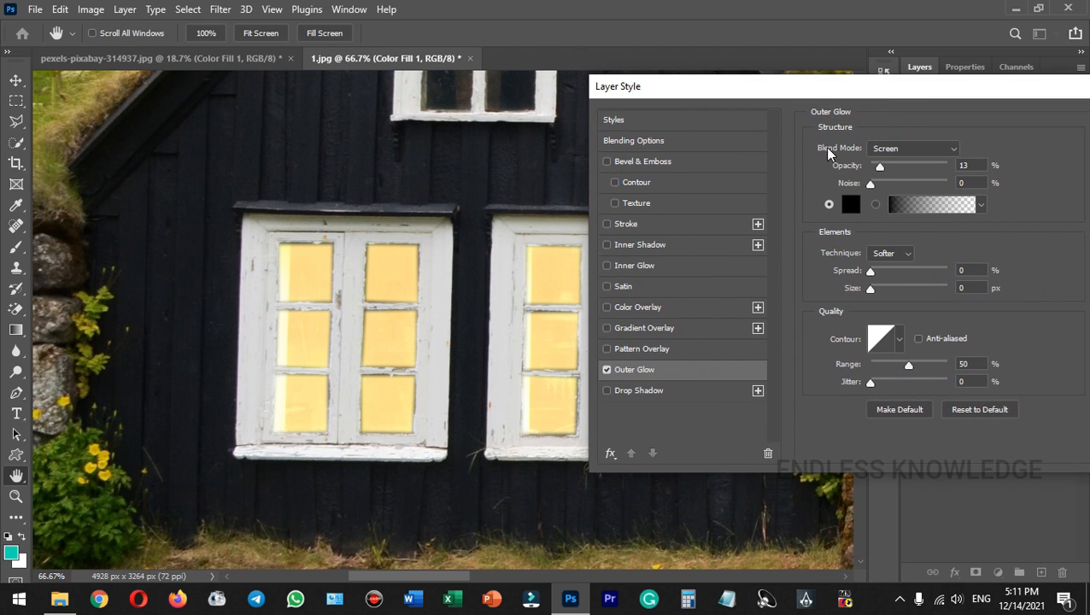
{"action": "left_click", "coordinate": [851, 205]}
{"action": "left_click_drag", "start_coordinate": [408, 111], "coordinate": [525, 111]}
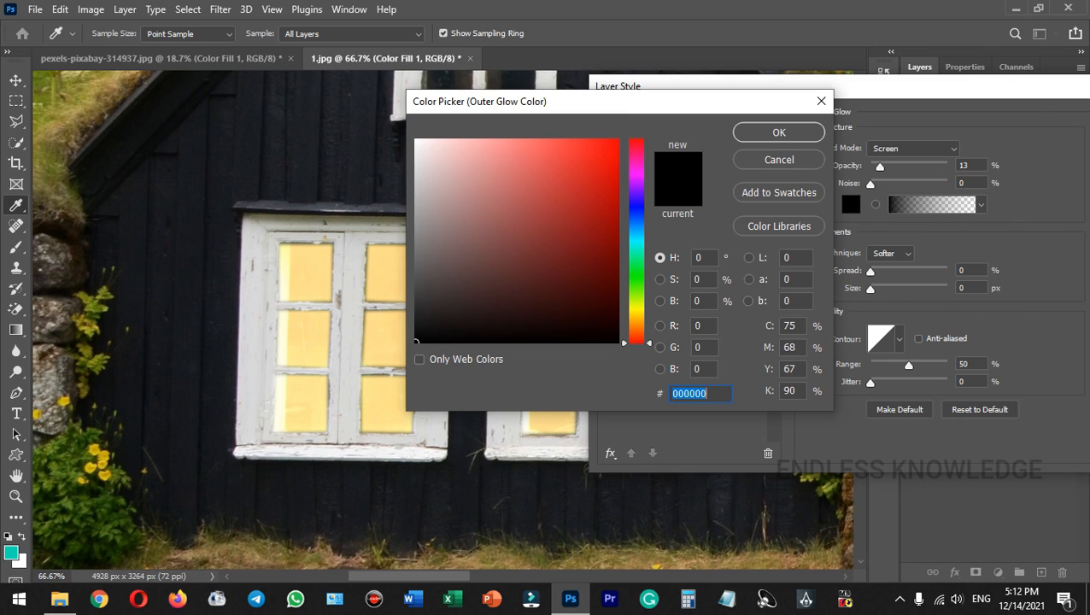
{"action": "type", "text": "ffcd77"}
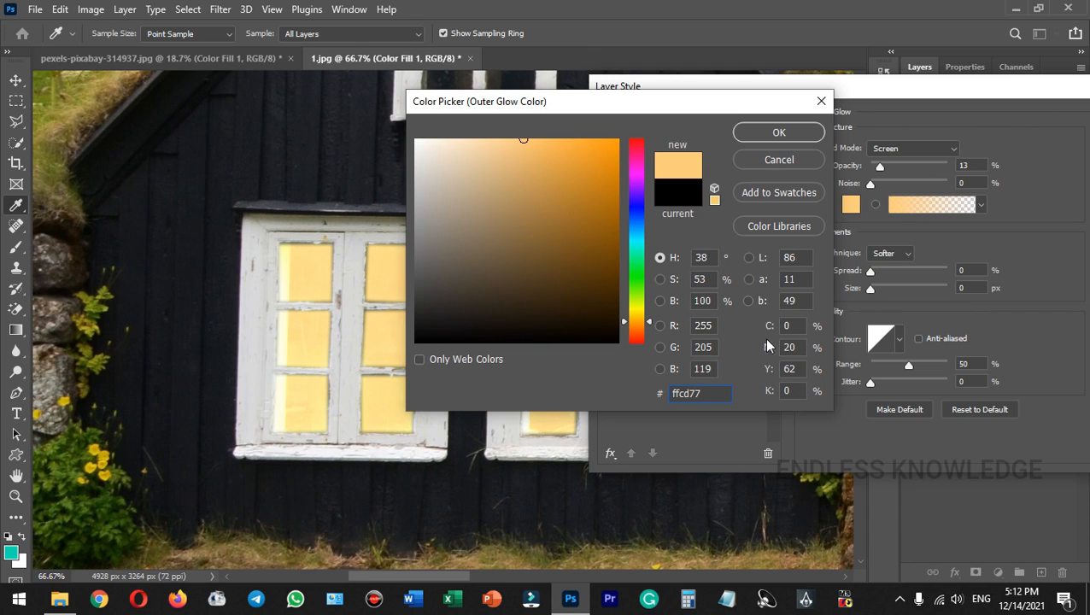
{"action": "left_click", "coordinate": [800, 137]}
Set the Outer Glow's opacity to 60% and its size to 122 px, and apply the layer style.
{"action": "left_click_drag", "start_coordinate": [879, 171], "coordinate": [914, 171]}
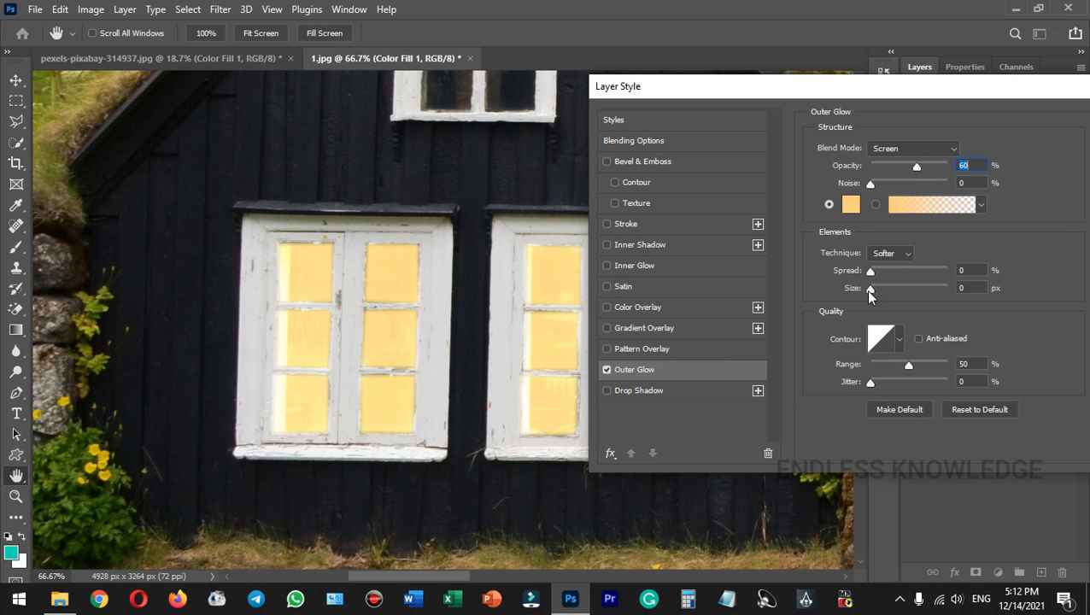
{"action": "left_click_drag", "start_coordinate": [869, 289], "coordinate": [909, 289]}
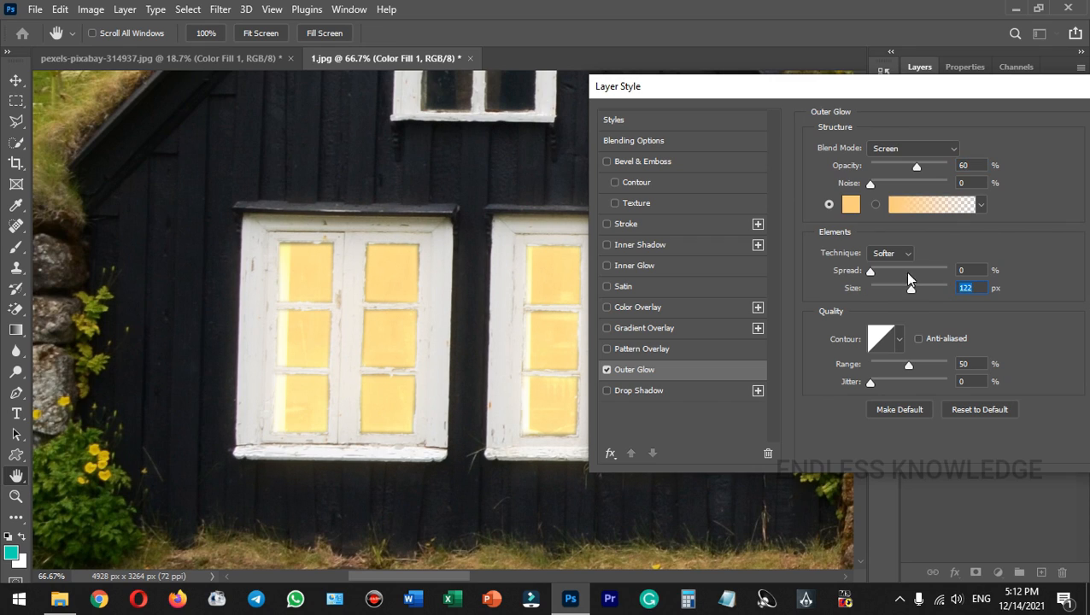
{"action": "left_click_drag", "start_coordinate": [912, 89], "coordinate": [823, 93]}
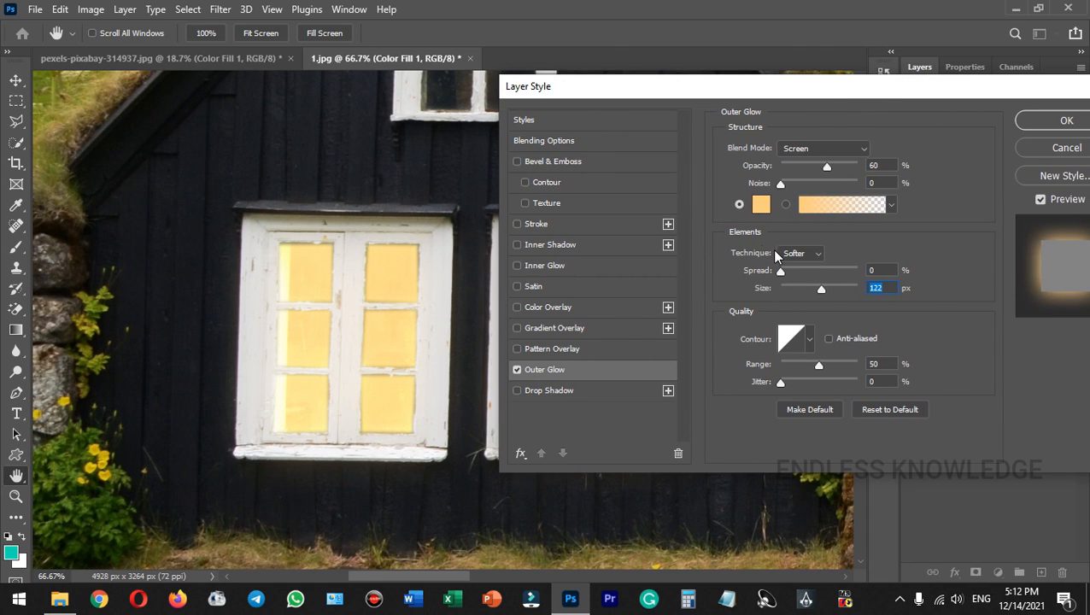
{"action": "left_click", "coordinate": [1042, 124]}
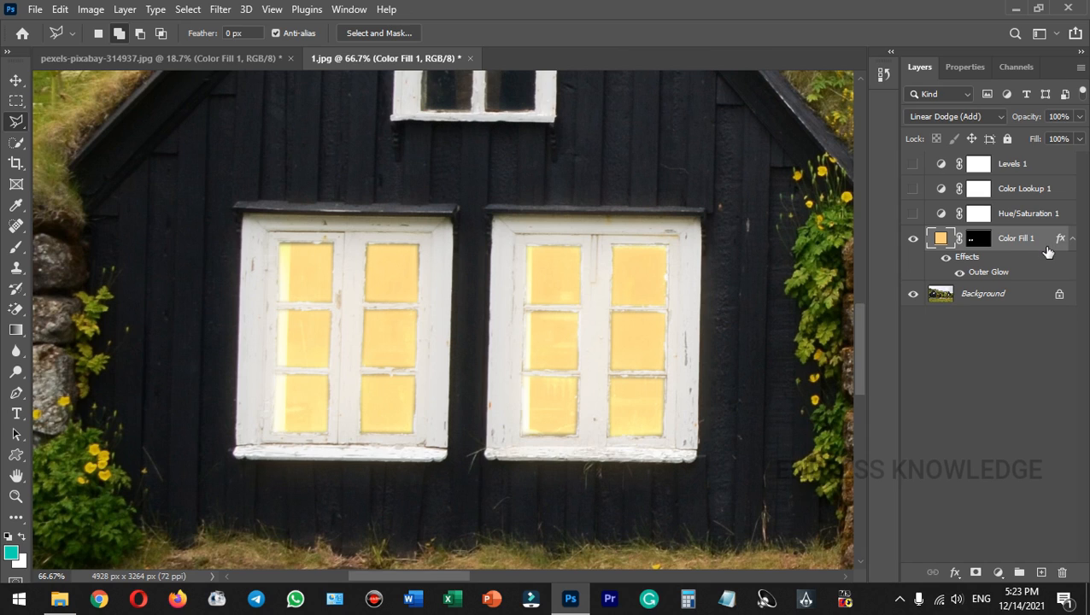
Move the window color fill layer above the adjustment layers and show the Levels, Color Lookup and Hue/Saturation layers.
{"action": "left_click_drag", "start_coordinate": [1049, 246], "coordinate": [1051, 163]}
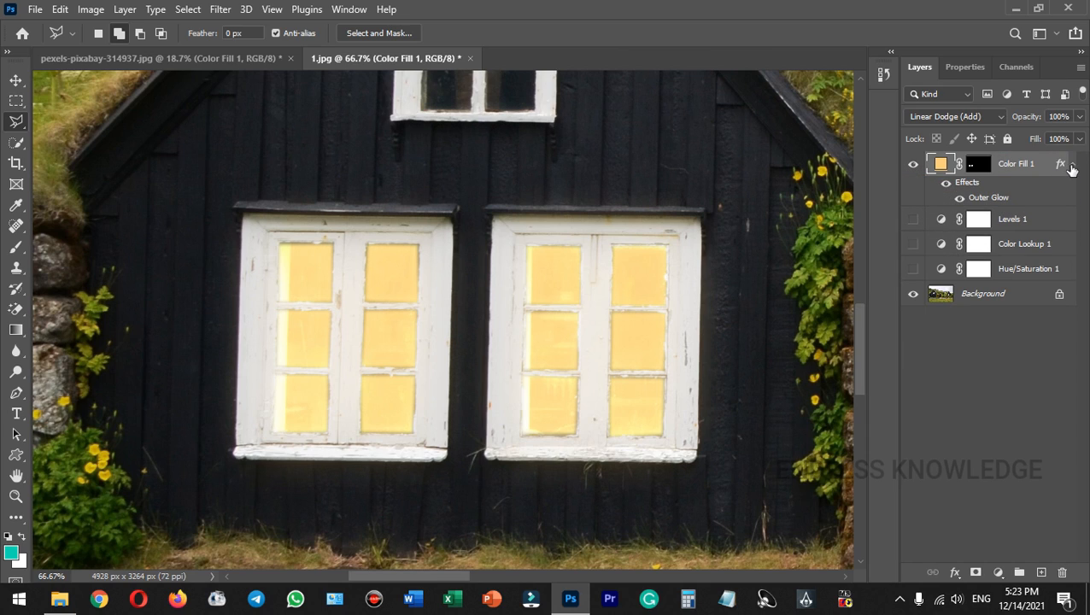
{"action": "left_click", "coordinate": [1073, 166]}
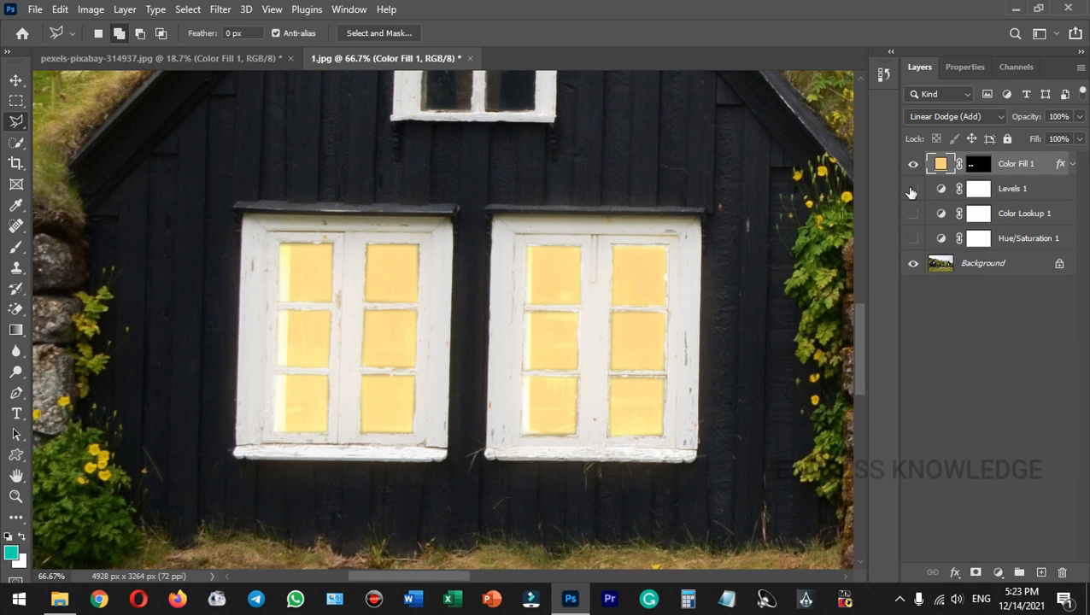
{"action": "left_click_drag", "start_coordinate": [912, 189], "coordinate": [913, 242]}
{"action": "key", "text": "ctrl+0"}
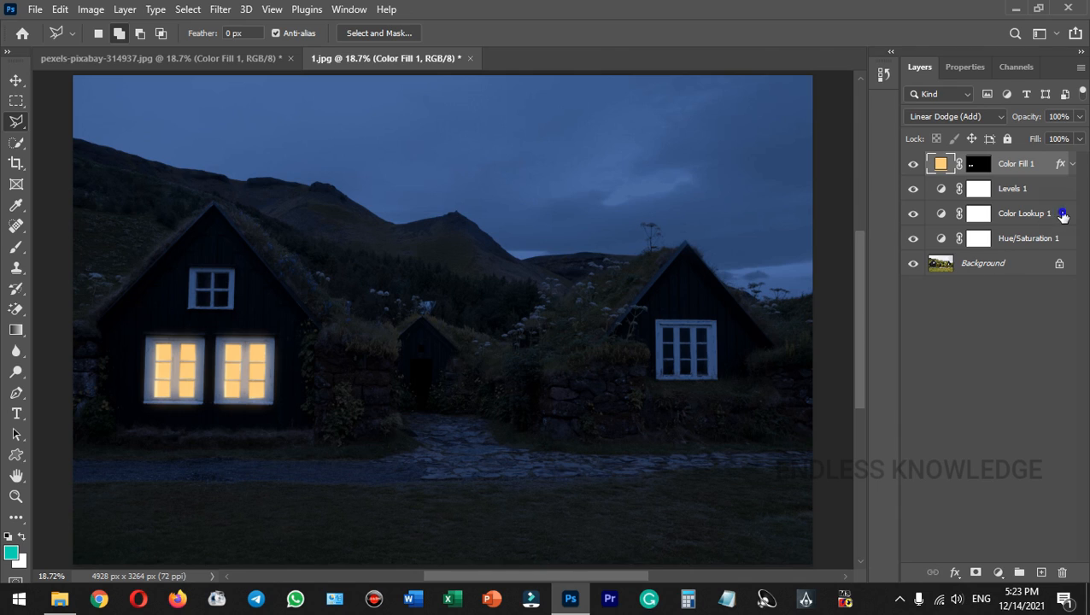
Paint the Color Lookup mask black over the ground before the lit windows, using a soft 700 px brush at 30% flow.
{"action": "left_click", "coordinate": [1062, 215]}
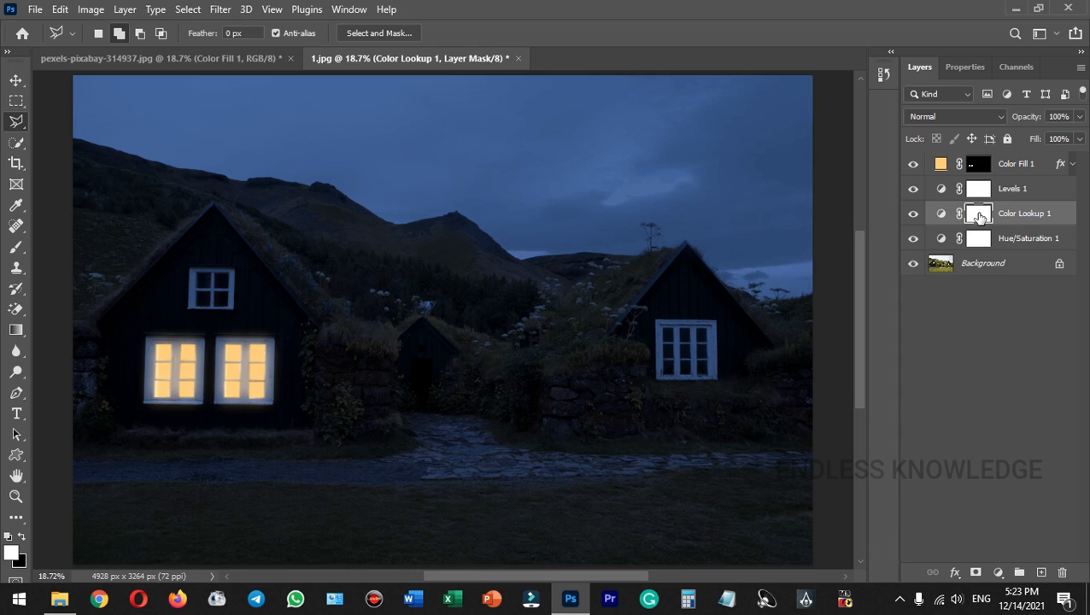
{"action": "key", "text": "b"}
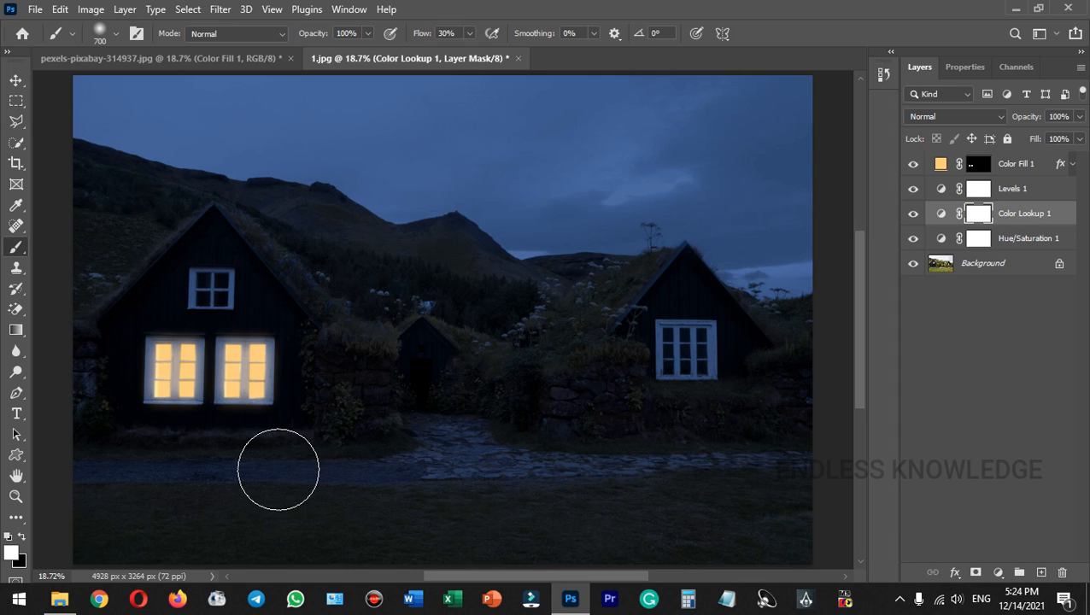
{"action": "left_click", "coordinate": [117, 34]}
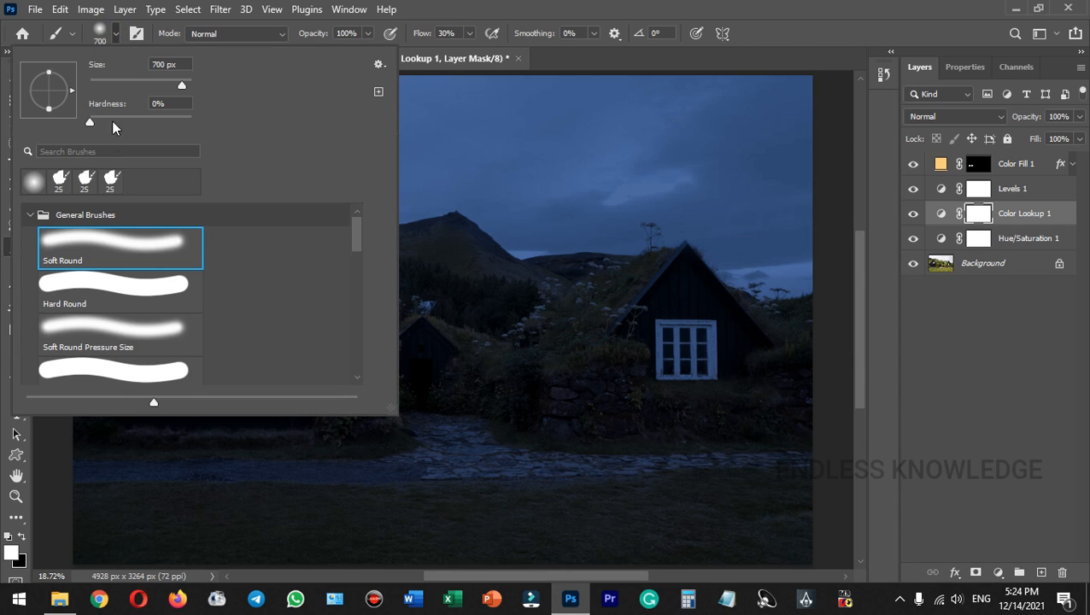
{"action": "left_click", "coordinate": [117, 38]}
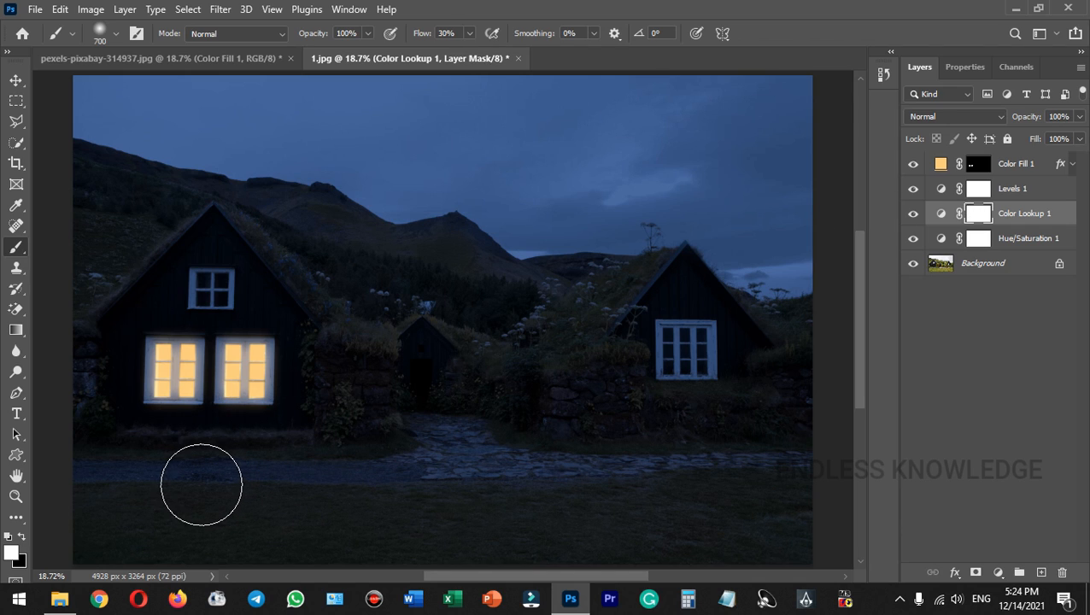
{"action": "left_click", "coordinate": [22, 538]}
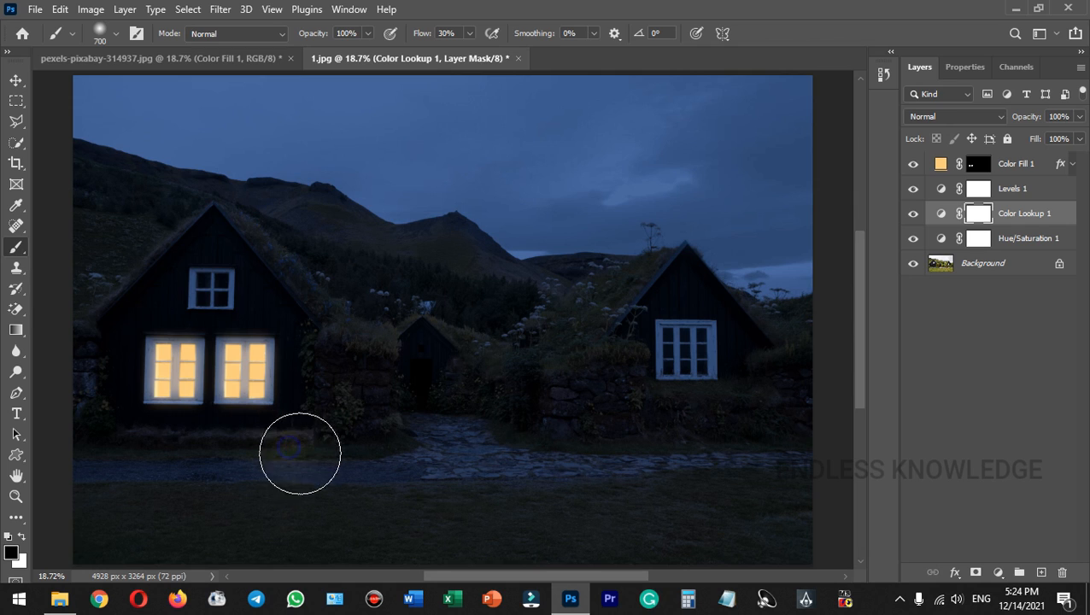
{"action": "mouse_move", "coordinate": [323, 483]}
{"action": "left_mouse_down"}
{"action": "mouse_move", "coordinate": [361, 501]}
{"action": "mouse_move", "coordinate": [364, 491]}
{"action": "mouse_move", "coordinate": [335, 511]}
{"action": "mouse_move", "coordinate": [292, 493]}
{"action": "mouse_move", "coordinate": [280, 468]}
{"action": "mouse_move", "coordinate": [269, 501]}
{"action": "mouse_move", "coordinate": [254, 443]}
{"action": "mouse_move", "coordinate": [200, 442]}
{"action": "mouse_move", "coordinate": [240, 462]}
{"action": "mouse_move", "coordinate": [229, 492]}
{"action": "mouse_move", "coordinate": [200, 502]}
{"action": "mouse_move", "coordinate": [174, 481]}
{"action": "mouse_move", "coordinate": [186, 441]}
{"action": "mouse_move", "coordinate": [129, 439]}
{"action": "mouse_move", "coordinate": [138, 467]}
{"action": "mouse_move", "coordinate": [176, 499]}
{"action": "mouse_move", "coordinate": [189, 463]}
{"action": "mouse_move", "coordinate": [173, 507]}
{"action": "mouse_move", "coordinate": [114, 499]}
{"action": "mouse_move", "coordinate": [96, 446]}
{"action": "mouse_move", "coordinate": [125, 486]}
{"action": "mouse_move", "coordinate": [243, 496]}
{"action": "mouse_move", "coordinate": [179, 477]}
{"action": "mouse_move", "coordinate": [110, 419]}
{"action": "mouse_move", "coordinate": [95, 341]}
{"action": "mouse_move", "coordinate": [239, 383]}
{"action": "mouse_move", "coordinate": [298, 383]}
{"action": "mouse_move", "coordinate": [300, 352]}
{"action": "mouse_move", "coordinate": [311, 348]}
{"action": "mouse_move", "coordinate": [321, 381]}
{"action": "mouse_move", "coordinate": [311, 418]}
{"action": "mouse_move", "coordinate": [111, 429]}
{"action": "mouse_move", "coordinate": [85, 350]}
{"action": "mouse_move", "coordinate": [95, 335]}
{"action": "mouse_move", "coordinate": [236, 363]}
{"action": "mouse_move", "coordinate": [283, 400]}
{"action": "mouse_move", "coordinate": [193, 453]}
{"action": "mouse_move", "coordinate": [132, 392]}
{"action": "mouse_move", "coordinate": [101, 390]}
{"action": "mouse_move", "coordinate": [123, 449]}
{"action": "mouse_move", "coordinate": [185, 459]}
{"action": "mouse_move", "coordinate": [88, 466]}
{"action": "mouse_move", "coordinate": [340, 458]}
{"action": "mouse_move", "coordinate": [371, 469]}
{"action": "mouse_move", "coordinate": [293, 497]}
{"action": "mouse_move", "coordinate": [254, 495]}
{"action": "mouse_move", "coordinate": [238, 512]}
{"action": "mouse_move", "coordinate": [201, 477]}
{"action": "mouse_move", "coordinate": [99, 480]}
{"action": "mouse_move", "coordinate": [88, 501]}
{"action": "mouse_move", "coordinate": [86, 469]}
{"action": "left_mouse_up"}
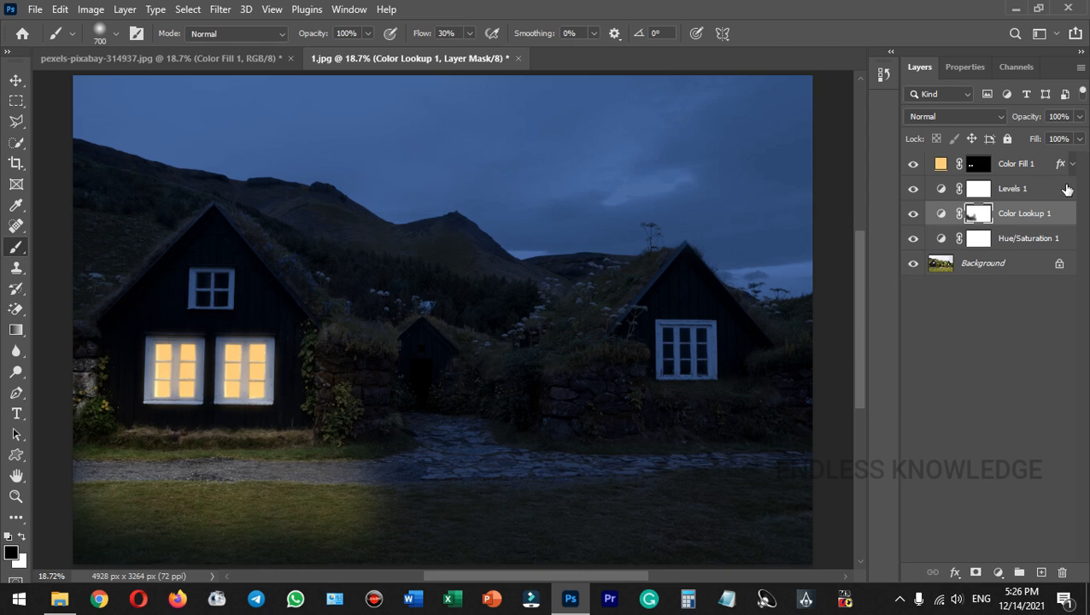
Add a Solid Color fill layer, hex ffcd77, directly above the Levels layer and set its blend mode to Overlay.
{"action": "left_click", "coordinate": [1035, 166]}
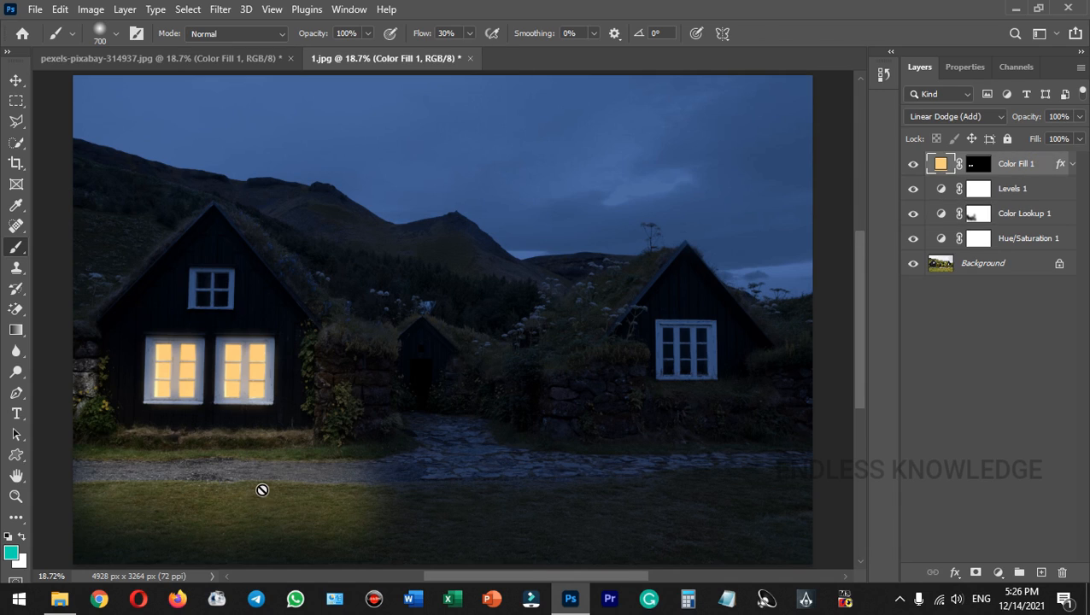
{"action": "left_click", "coordinate": [1036, 197]}
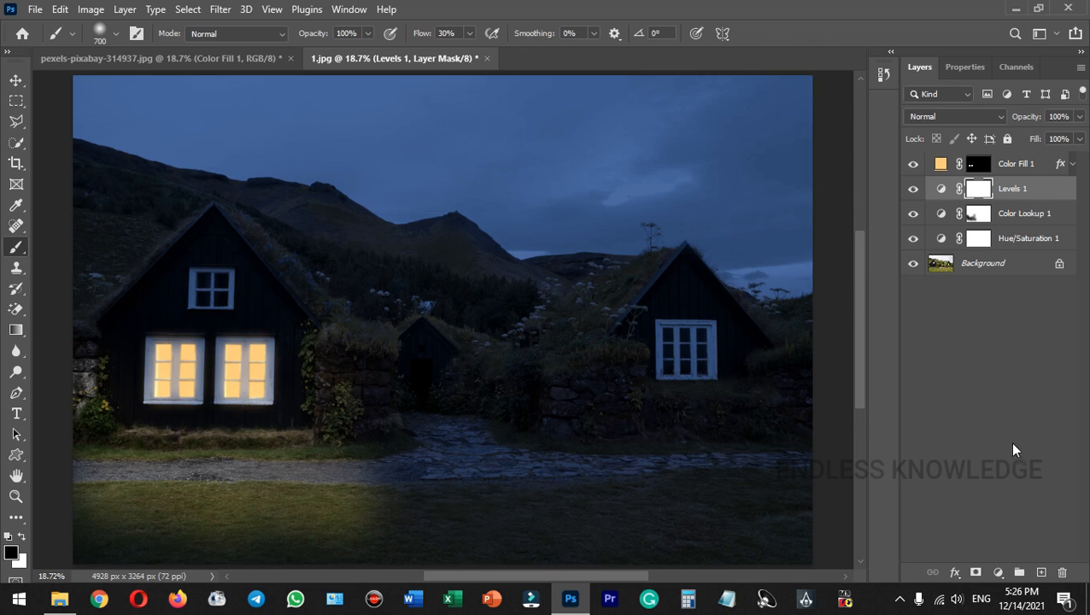
{"action": "left_click", "coordinate": [997, 571]}
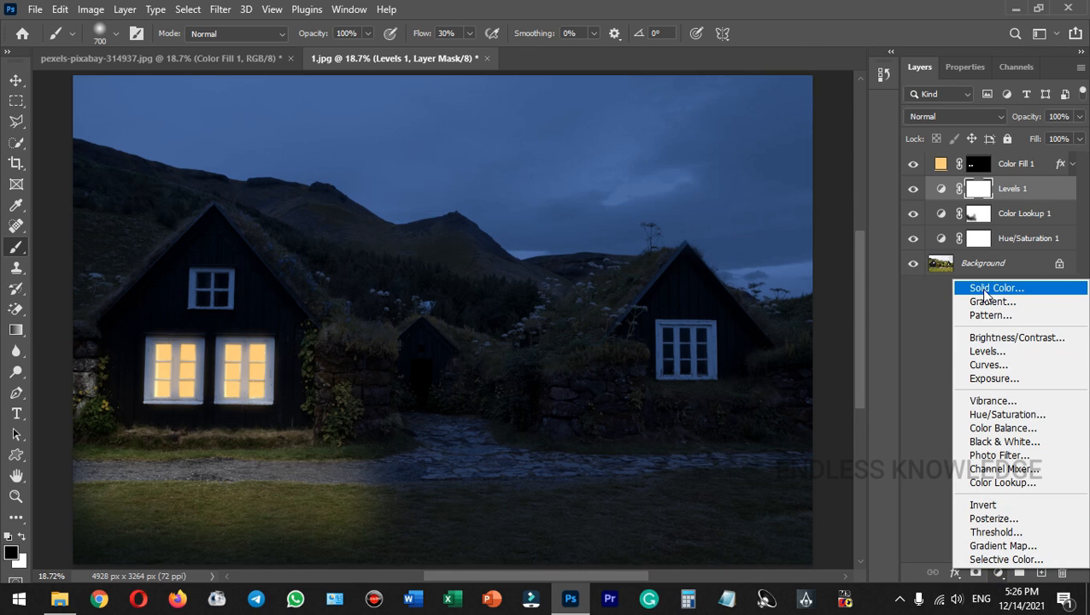
{"action": "left_click", "coordinate": [1022, 289]}
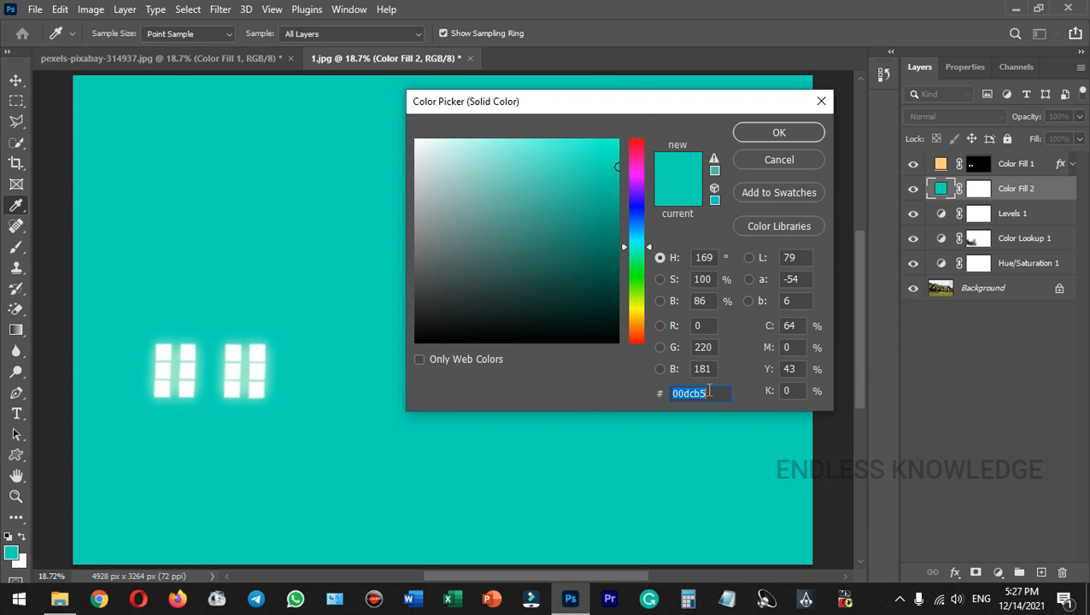
{"action": "type", "text": "ffcd"}
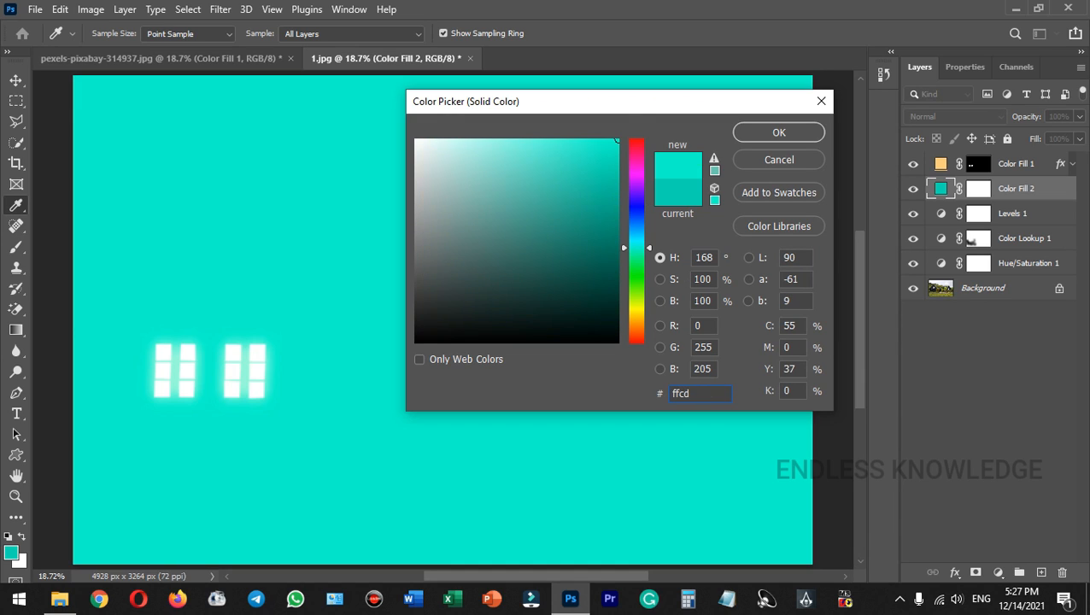
{"action": "type", "text": "77"}
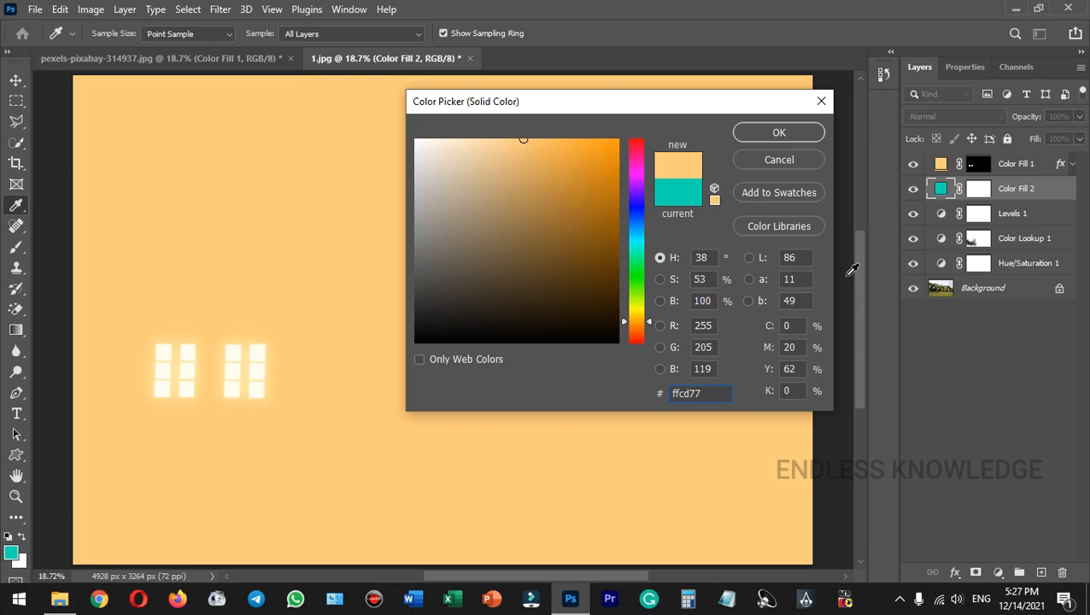
{"action": "left_click", "coordinate": [779, 133]}
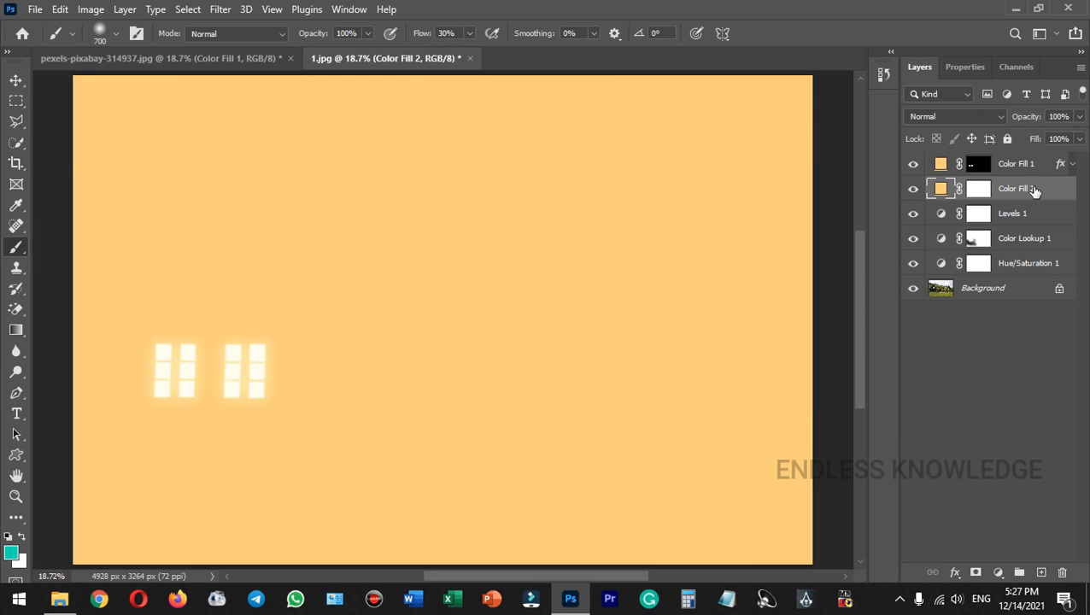
{"action": "left_click", "coordinate": [934, 118]}
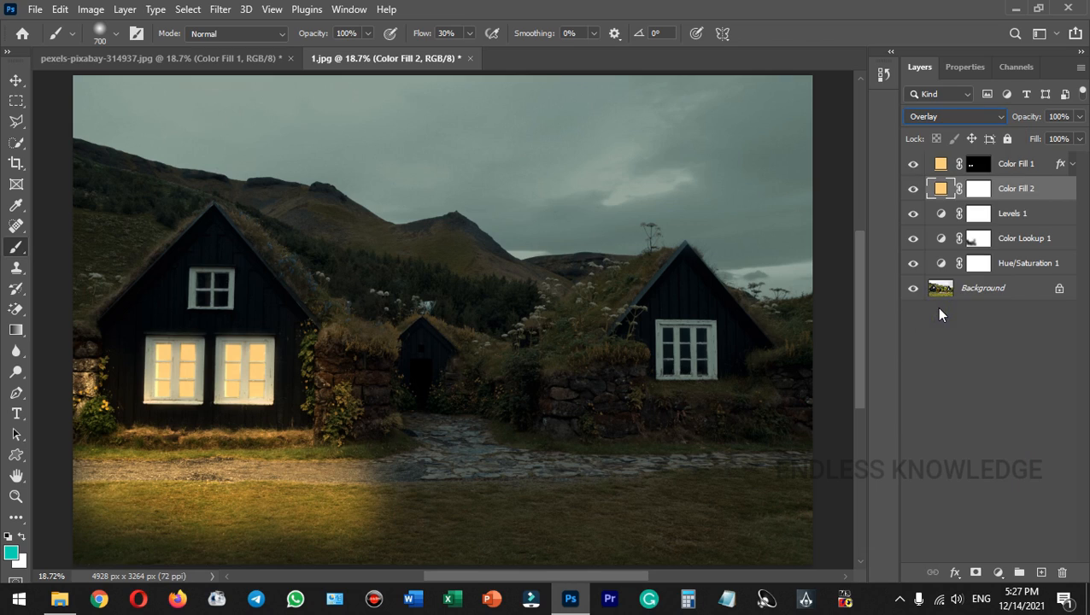
Invert the Overlay fill layer's mask and paint it white over the grass and path in front of the lit house.
{"action": "left_click", "coordinate": [979, 189]}
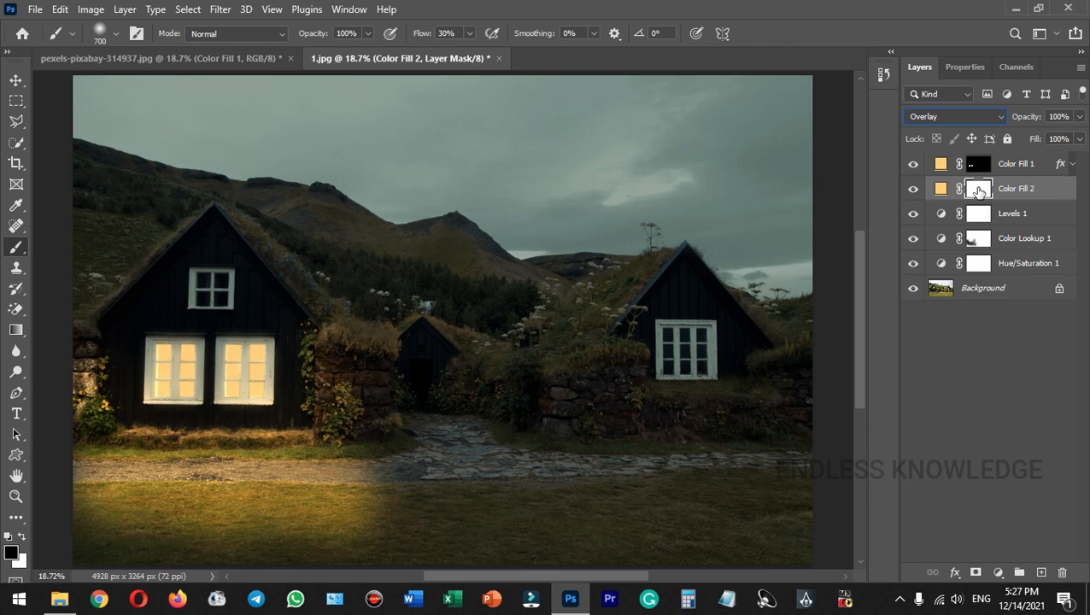
{"action": "key", "text": "ctrl+i"}
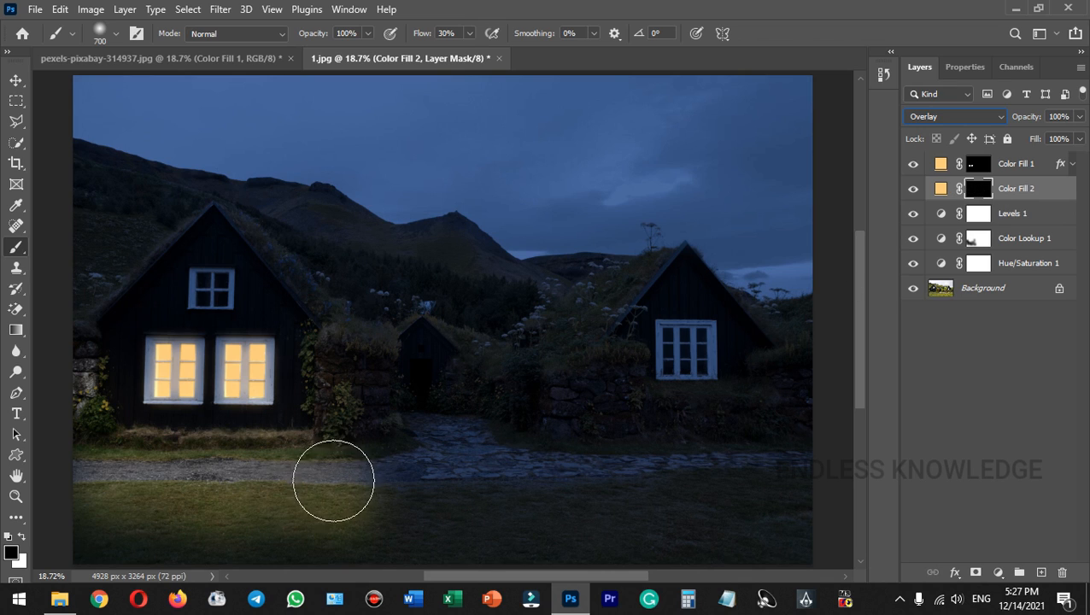
{"action": "mouse_move", "coordinate": [236, 469]}
{"action": "left_mouse_down"}
{"action": "mouse_move", "coordinate": [117, 455]}
{"action": "mouse_move", "coordinate": [324, 453]}
{"action": "mouse_move", "coordinate": [314, 461]}
{"action": "left_mouse_up"}
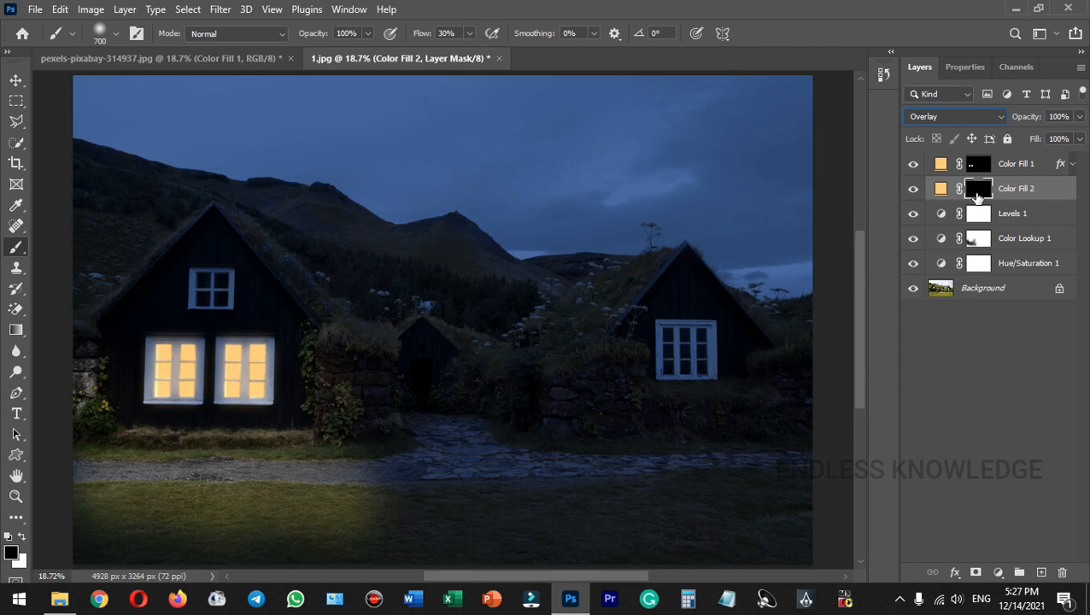
{"action": "left_click", "coordinate": [21, 537]}
{"action": "left_click", "coordinate": [295, 442]}
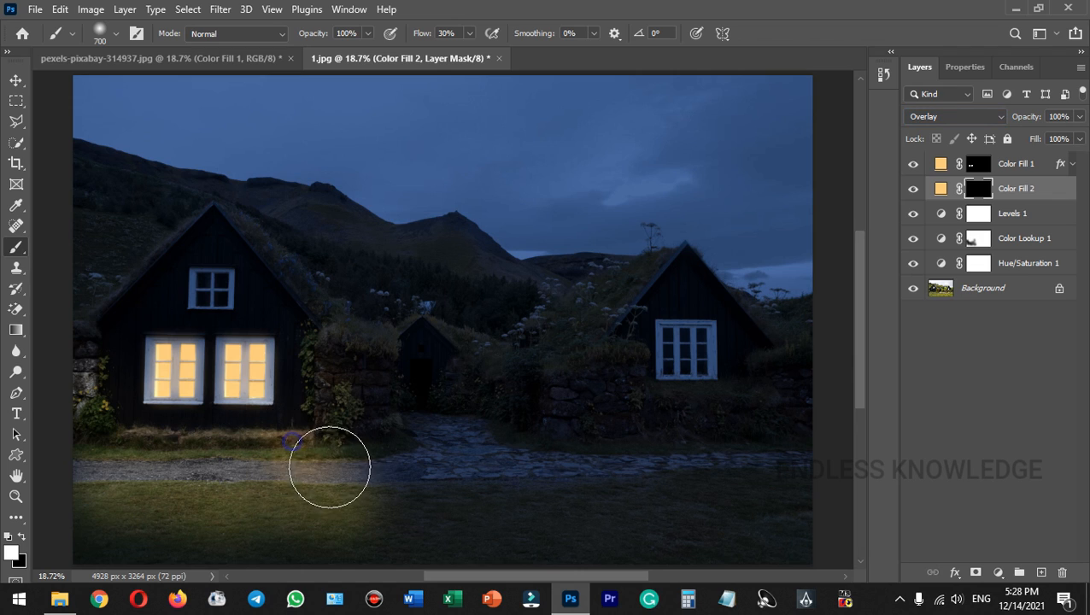
{"action": "left_click", "coordinate": [337, 484]}
{"action": "mouse_move", "coordinate": [336, 485]}
{"action": "left_mouse_down"}
{"action": "mouse_move", "coordinate": [352, 514]}
{"action": "mouse_move", "coordinate": [289, 507]}
{"action": "mouse_move", "coordinate": [256, 519]}
{"action": "mouse_move", "coordinate": [274, 455]}
{"action": "mouse_move", "coordinate": [176, 458]}
{"action": "mouse_move", "coordinate": [215, 500]}
{"action": "mouse_move", "coordinate": [203, 487]}
{"action": "mouse_move", "coordinate": [213, 451]}
{"action": "mouse_move", "coordinate": [151, 444]}
{"action": "mouse_move", "coordinate": [126, 462]}
{"action": "left_mouse_up"}
{"action": "left_click_drag", "start_coordinate": [132, 501], "coordinate": [97, 481]}
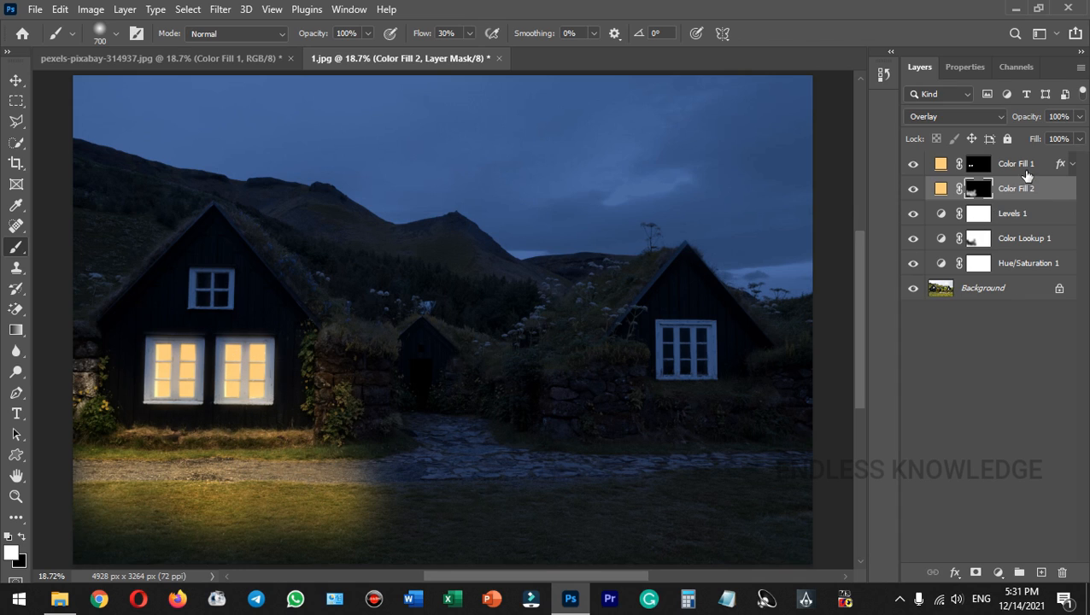
Slightly lower the opacity of the Overlay color fill layer and set the window color fill layer's opacity to 89%.
{"action": "left_click", "coordinate": [1024, 188]}
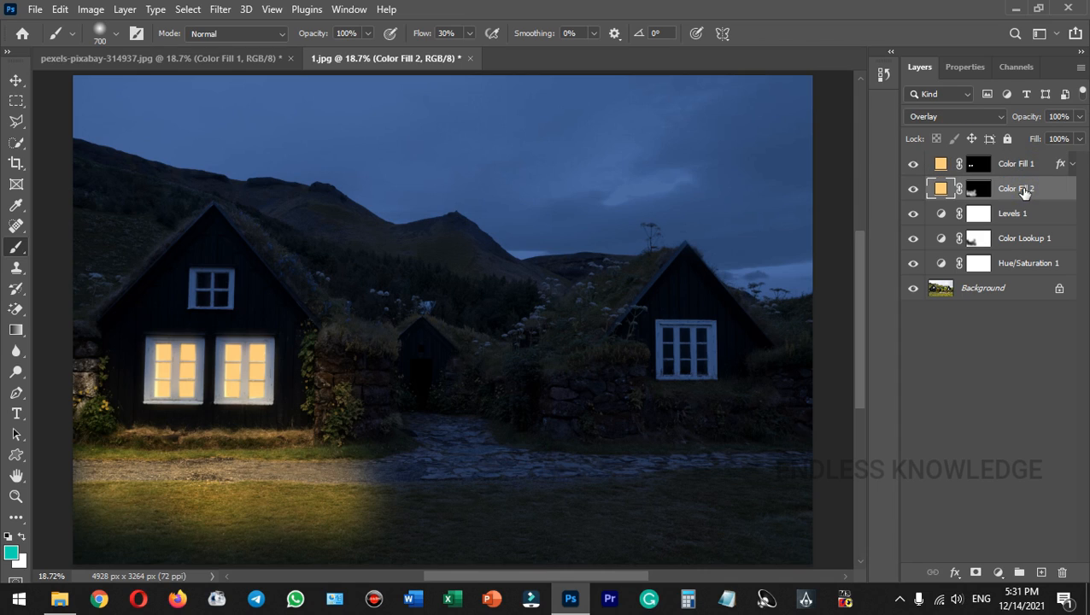
{"action": "left_click_drag", "start_coordinate": [1033, 121], "coordinate": [1020, 119]}
{"action": "left_click", "coordinate": [1012, 166]}
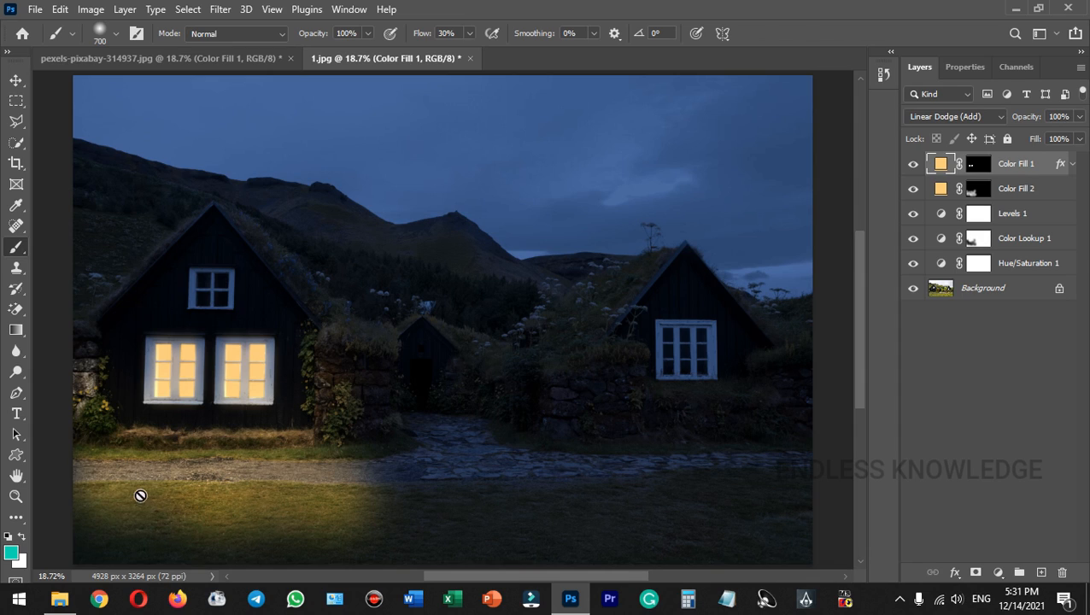
{"action": "left_click_drag", "start_coordinate": [1030, 122], "coordinate": [1028, 119]}
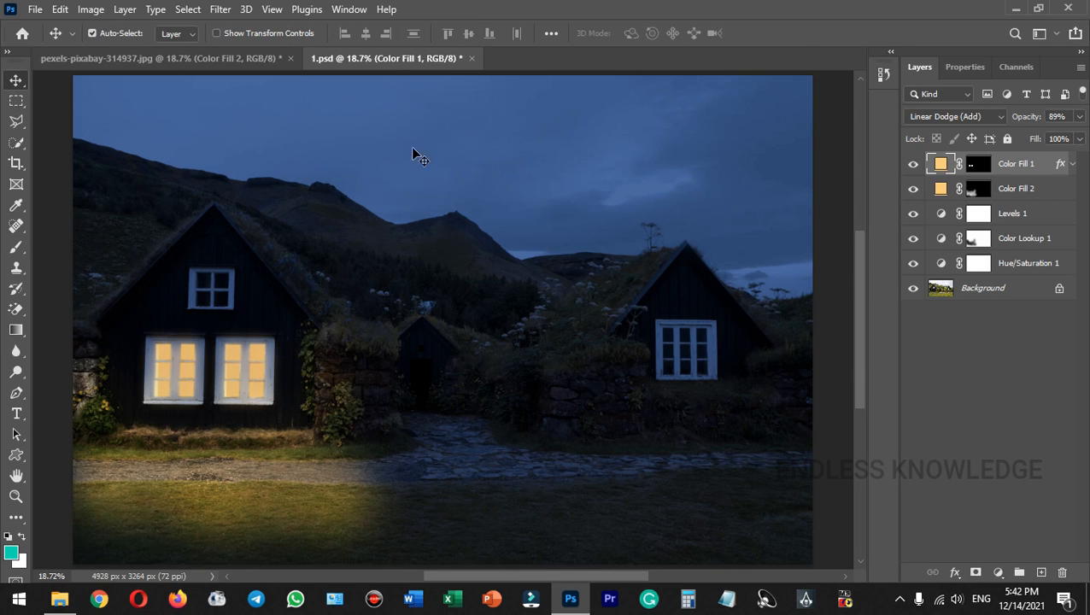
{"action": "left_click", "coordinate": [59, 9]}
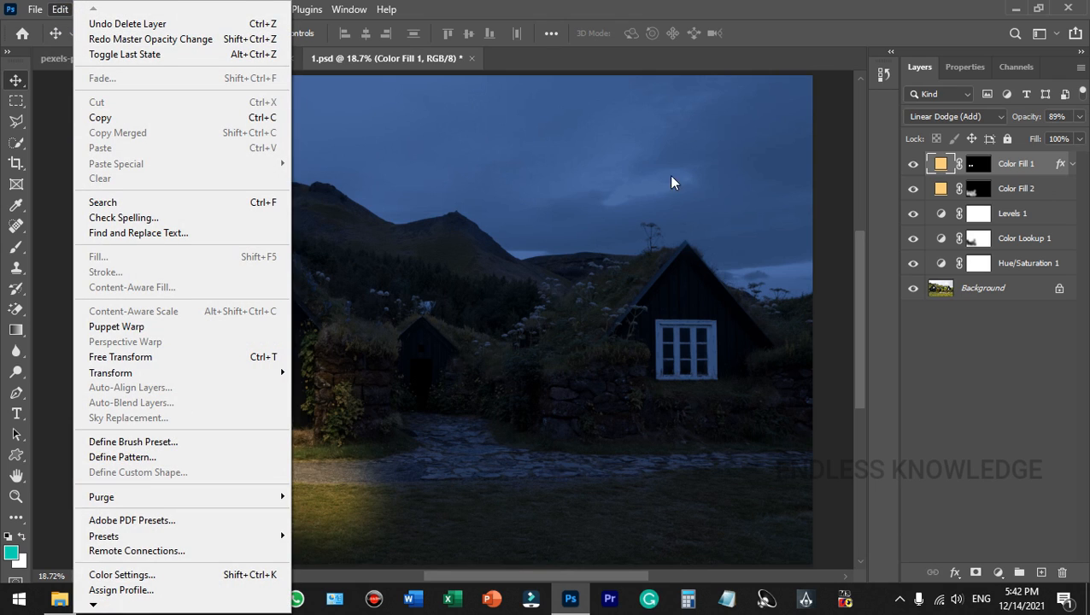
{"action": "left_click", "coordinate": [518, 228]}
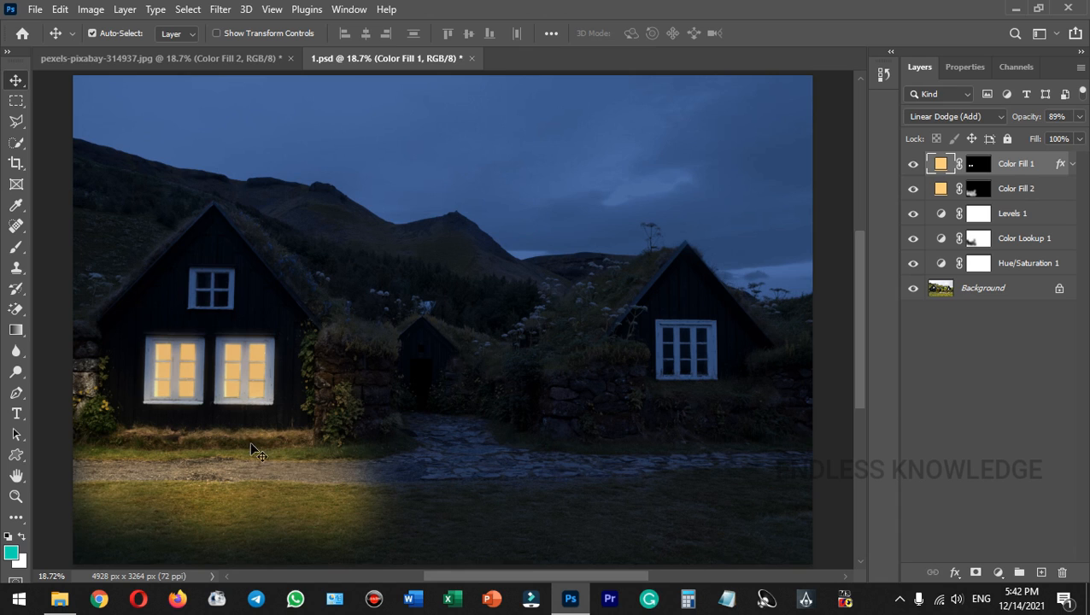
Place the starry-sky photo from the file folder as the topmost layer, scaled to 83.99% and moved up to cover the whole sky.
{"action": "left_click", "coordinate": [59, 599]}
{"action": "left_click_drag", "start_coordinate": [401, 140], "coordinate": [433, 250]}
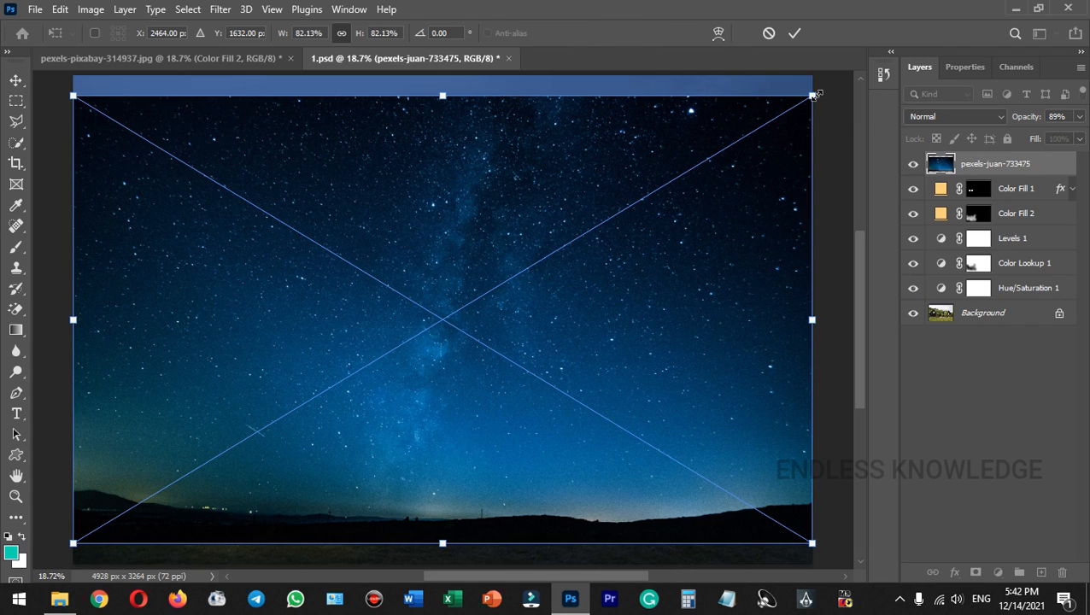
{"action": "left_click_drag", "start_coordinate": [816, 96], "coordinate": [823, 89]}
{"action": "left_click_drag", "start_coordinate": [73, 91], "coordinate": [64, 83]}
{"action": "left_click_drag", "start_coordinate": [348, 165], "coordinate": [349, 144]}
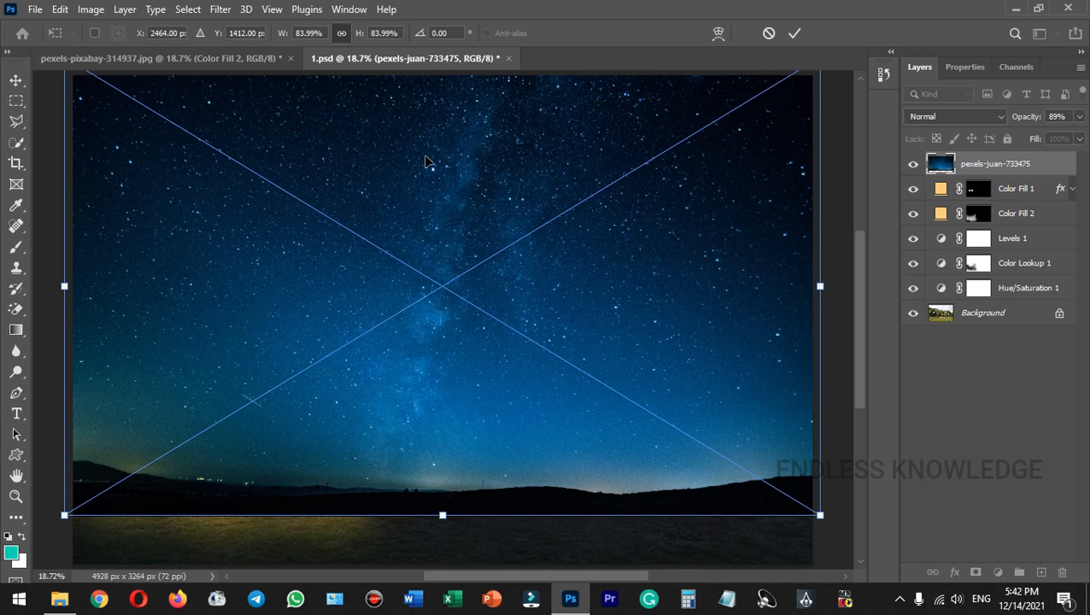
{"action": "double_click", "coordinate": [425, 160]}
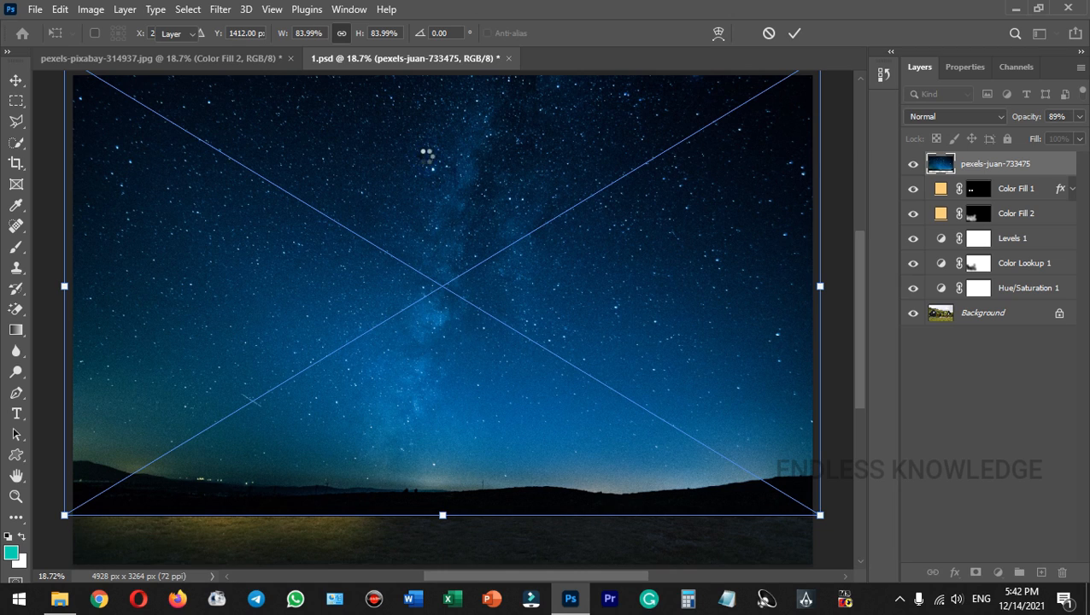
Hide the starry-sky layer and select the sky of the Background layer with the automatic Sky selection.
{"action": "left_click", "coordinate": [915, 164]}
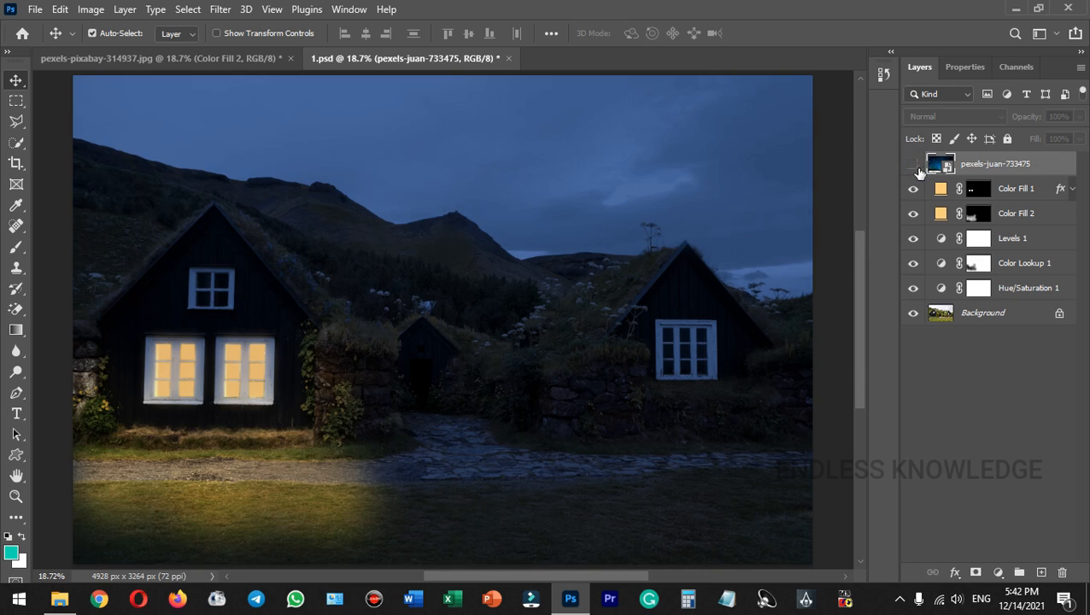
{"action": "left_click", "coordinate": [997, 313]}
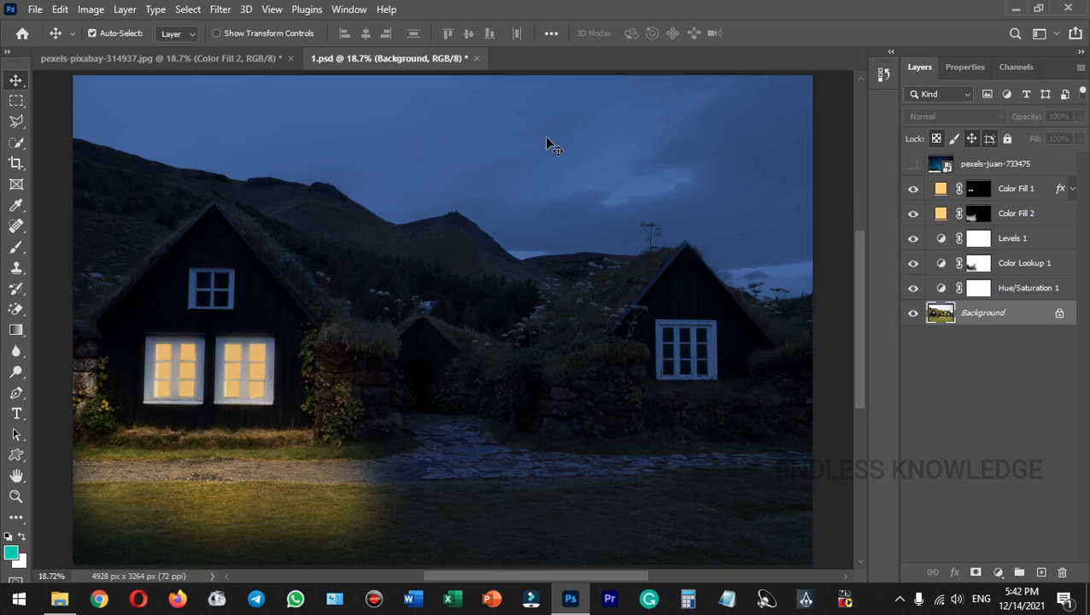
{"action": "left_click", "coordinate": [189, 9]}
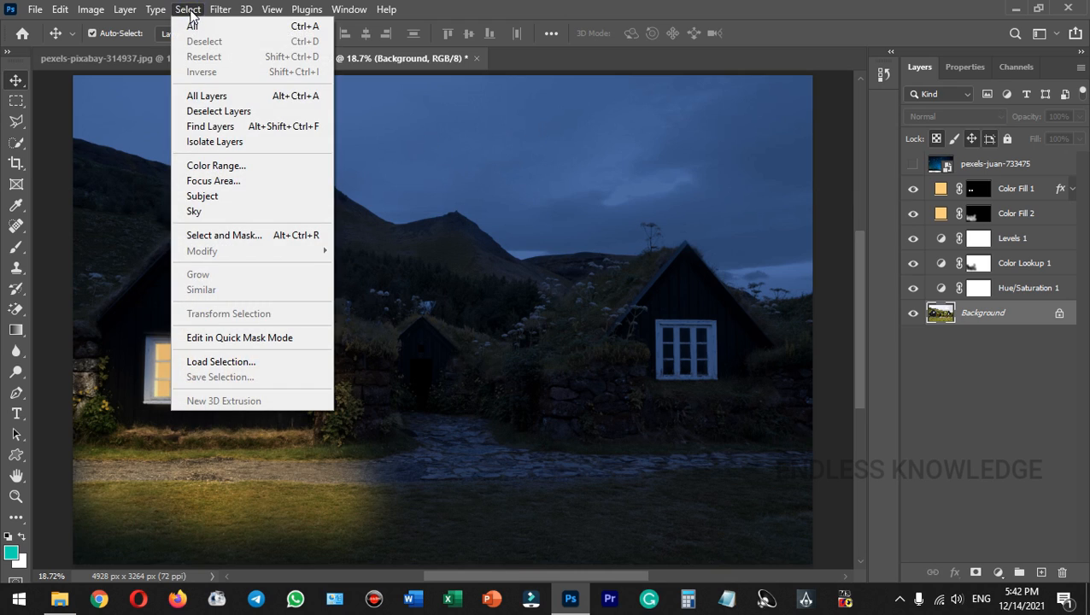
{"action": "left_click", "coordinate": [229, 211]}
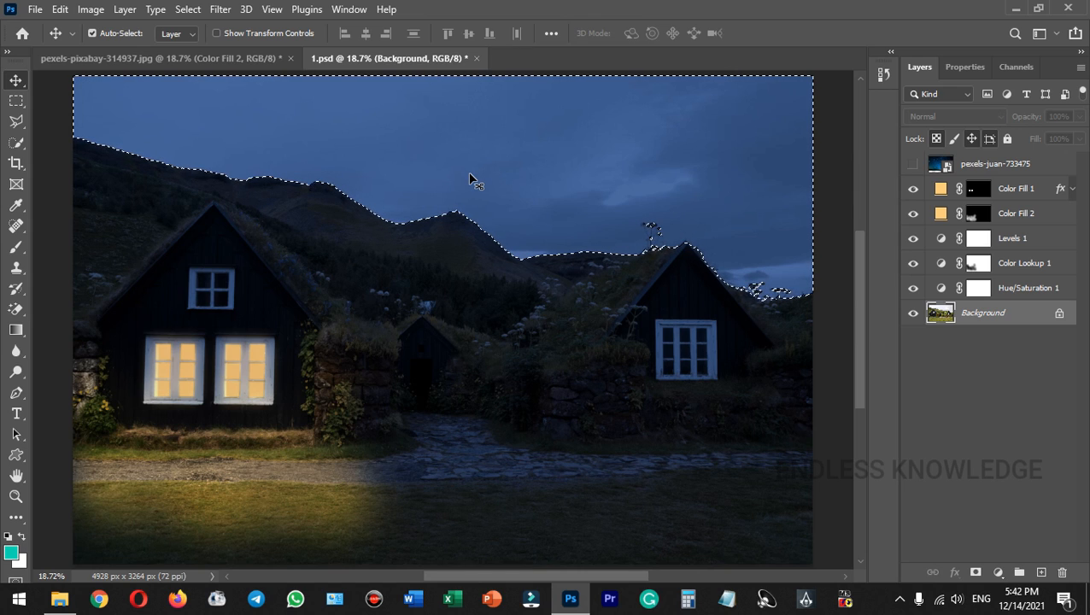
Mask the starry-sky layer with the sky selection, then show the layer at 66% opacity.
{"action": "left_click", "coordinate": [1043, 165]}
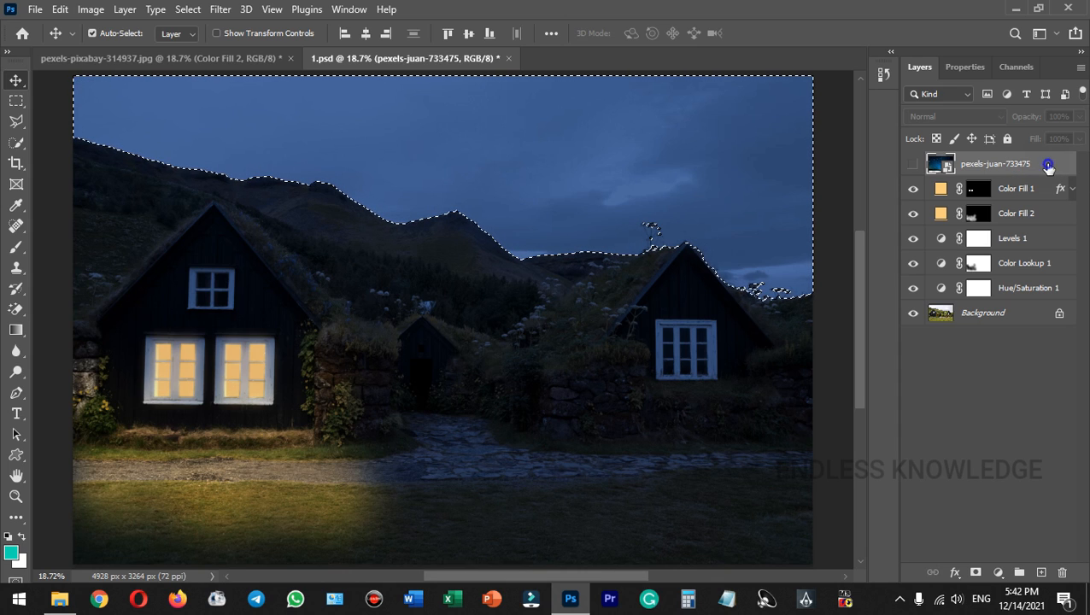
{"action": "left_click", "coordinate": [977, 573]}
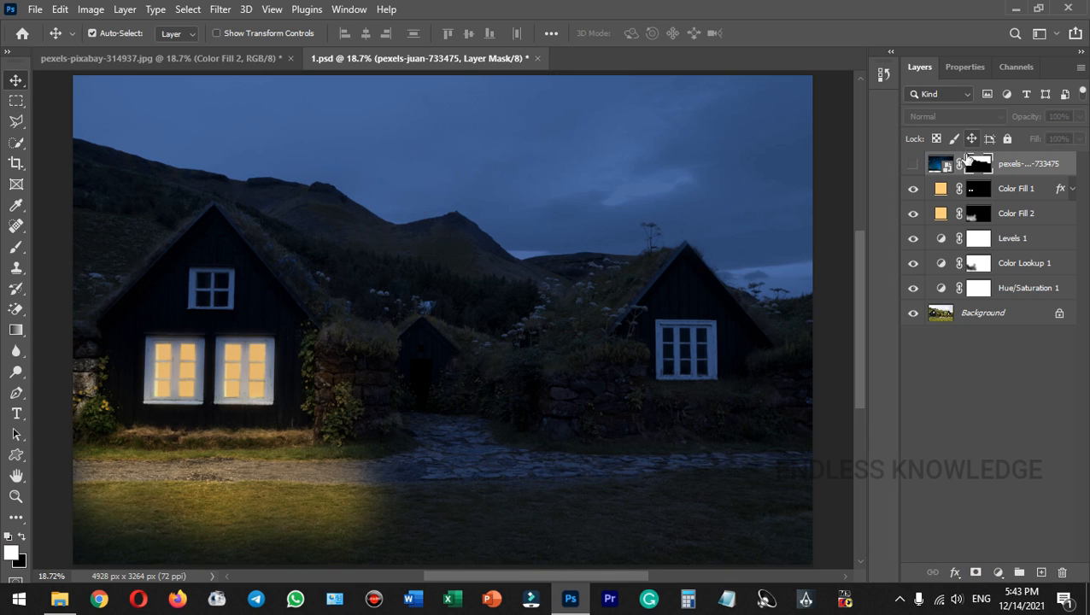
{"action": "left_click", "coordinate": [914, 166]}
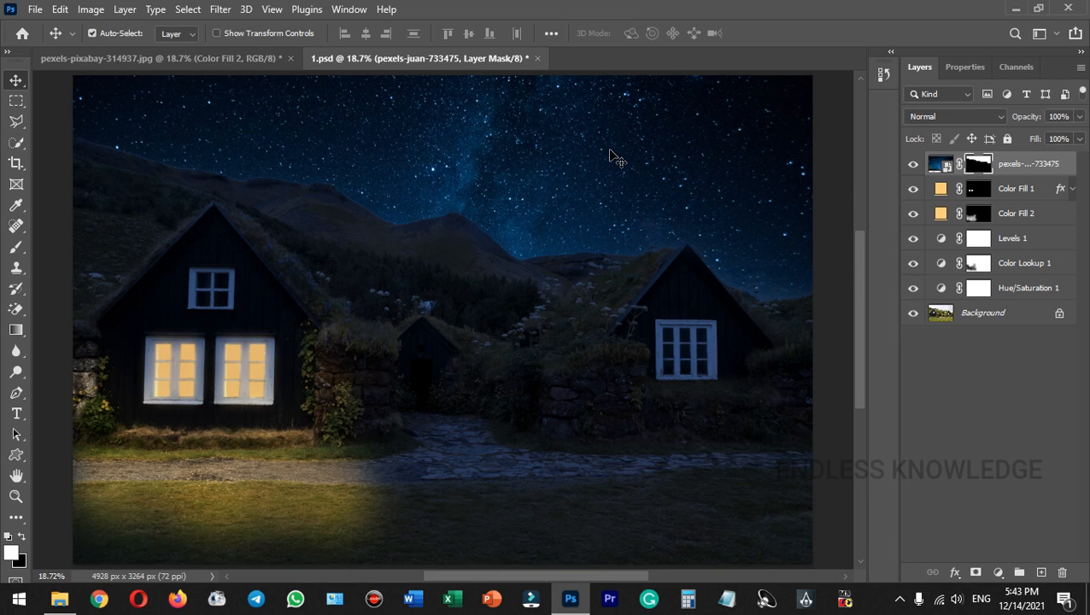
{"action": "mouse_move", "coordinate": [1037, 121]}
{"action": "left_mouse_down"}
{"action": "mouse_move", "coordinate": [1015, 114]}
{"action": "mouse_move", "coordinate": [1025, 116]}
{"action": "left_mouse_up"}
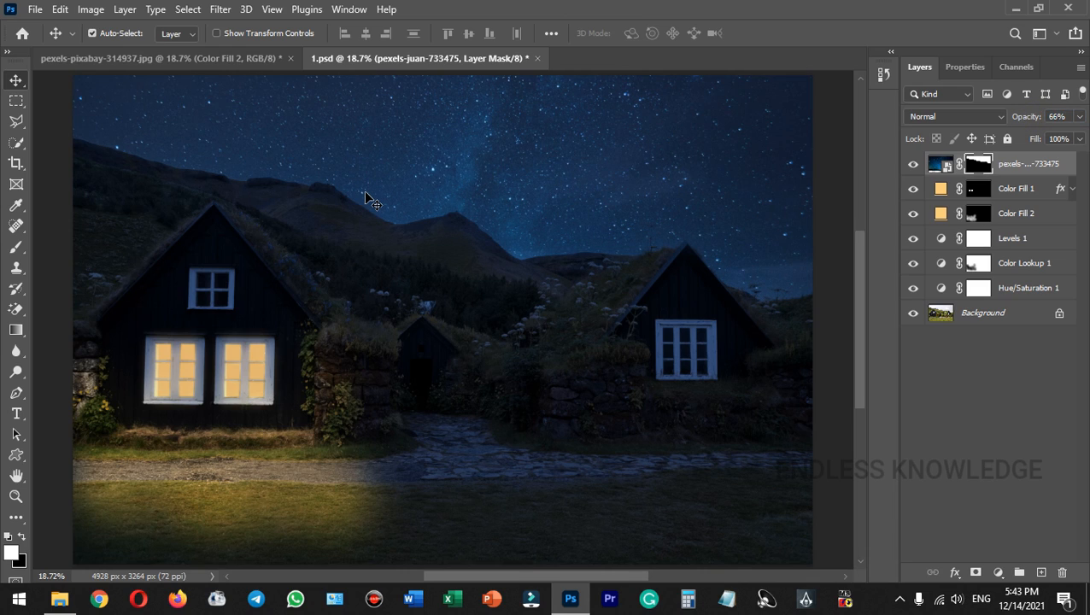